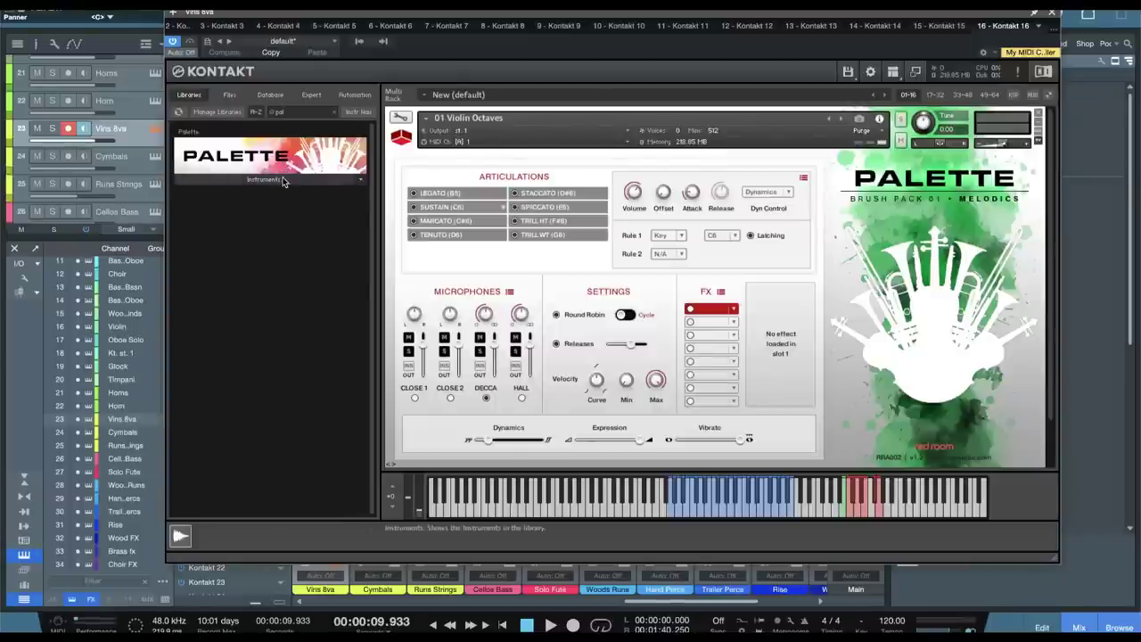
Step: Show Palette's top-level folders in Kontakt: the three brush packs and Symphonic Sketchpad
click(278, 182)
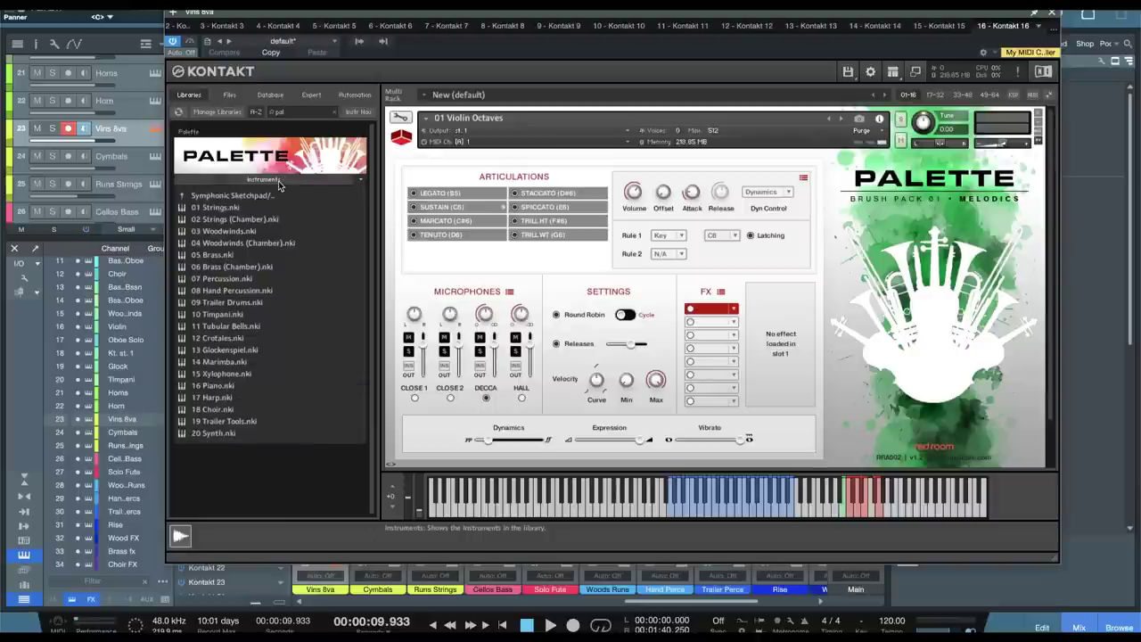
click(262, 198)
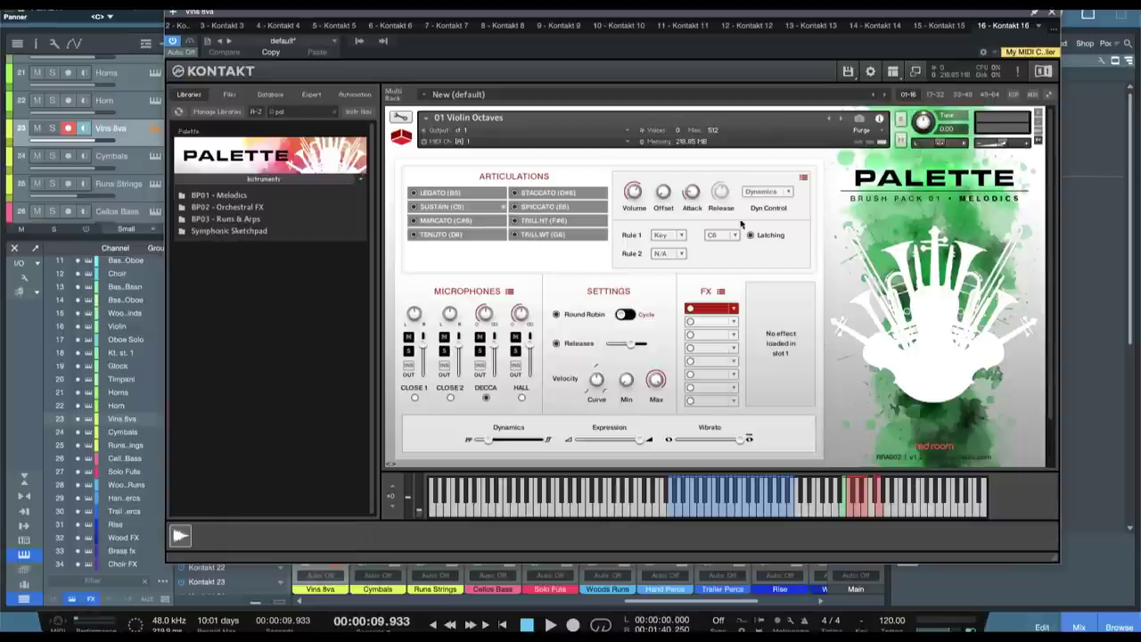
Step: Close Kontakt, hide the mixer with F3, and zoom out to see the Violin, Oboe Solo, Horns, Timpani and Vlns 8va parts
click(1050, 14)
scroll(265, 154, up, 5)
key(F3)
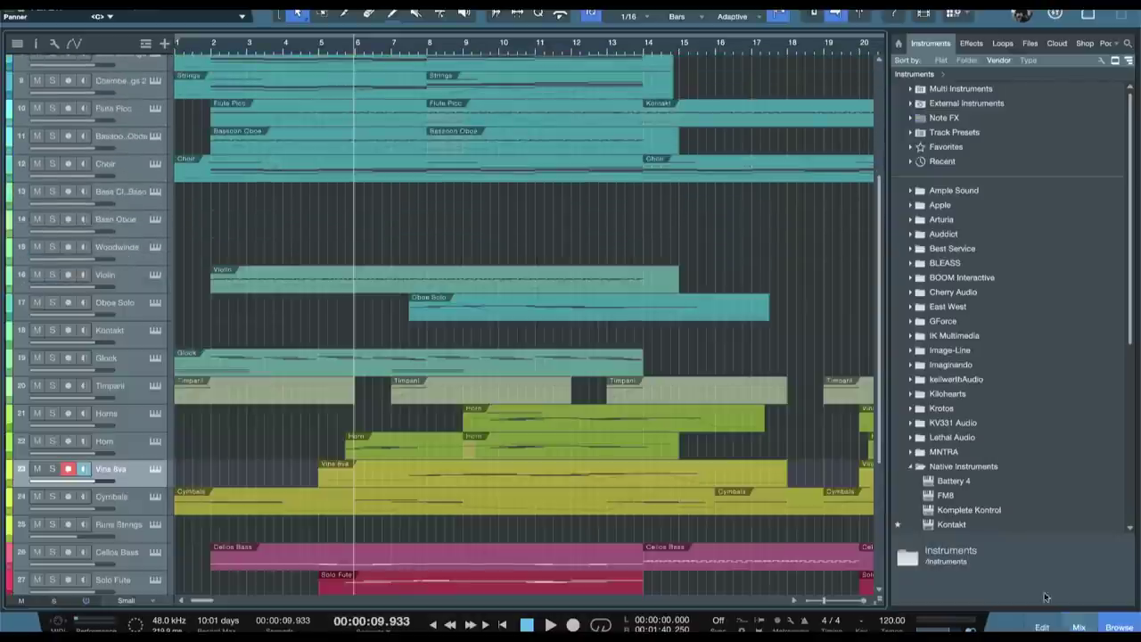
scroll(515, 347, up, 3)
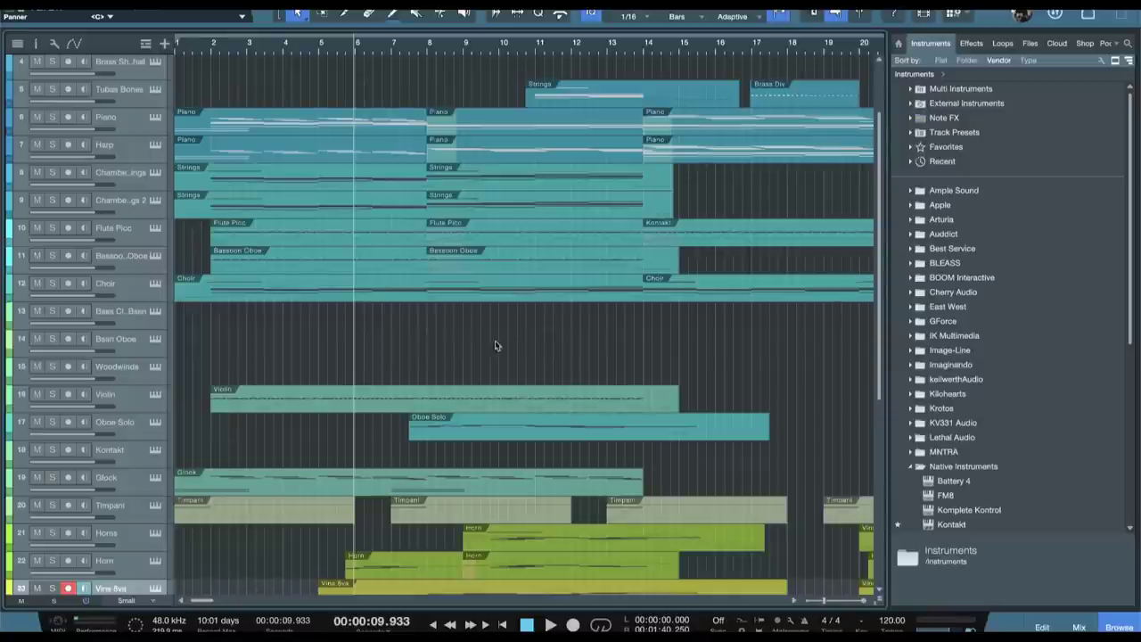
key(w)
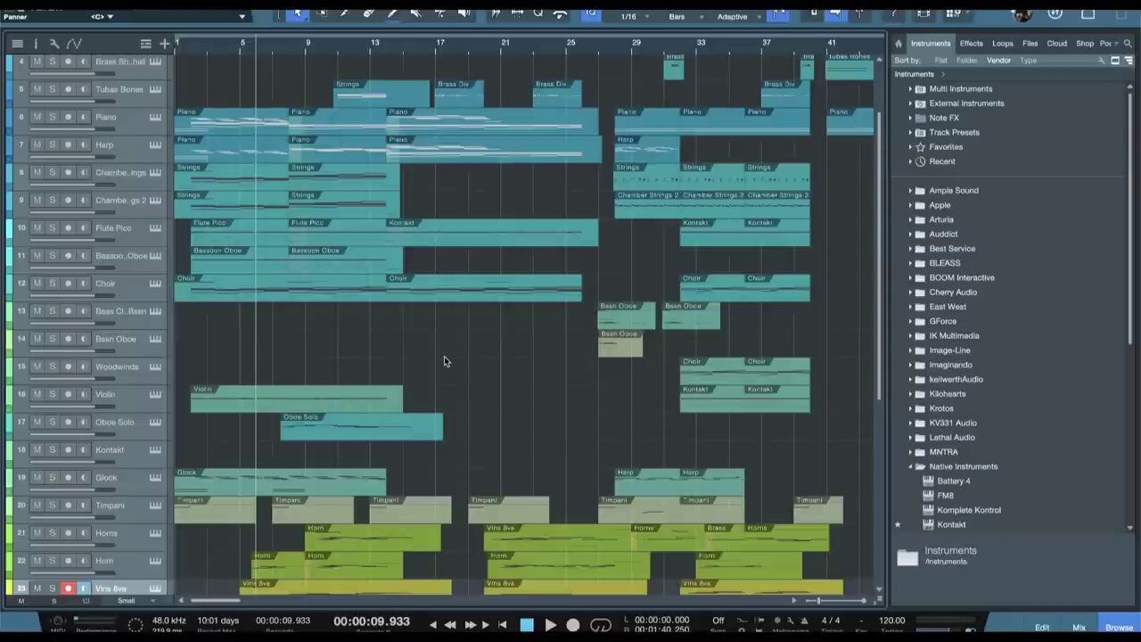
scroll(435, 339, down, 1)
scroll(426, 359, down, 1)
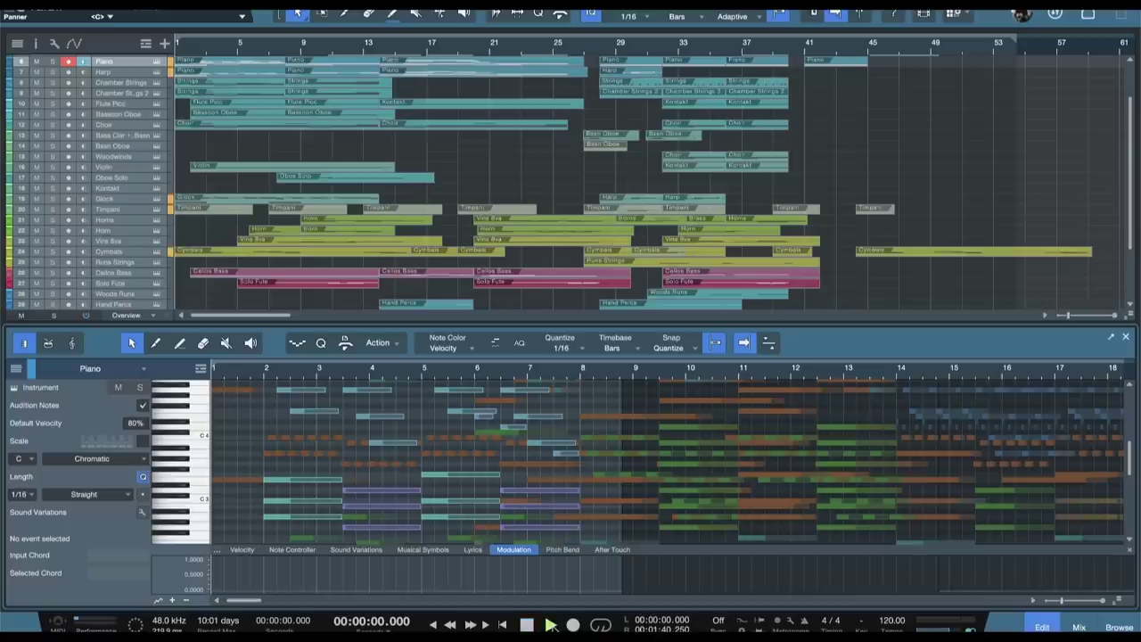
Step: Play the arrangement from the start and stop it at about 1:31, around bar 48
click(550, 625)
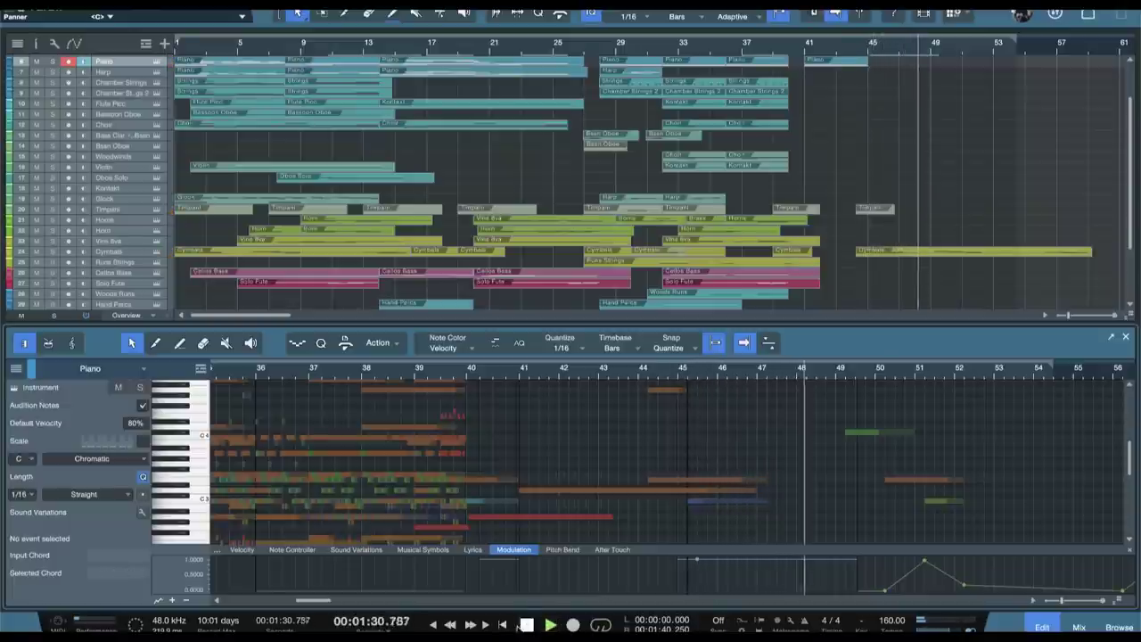
click(526, 625)
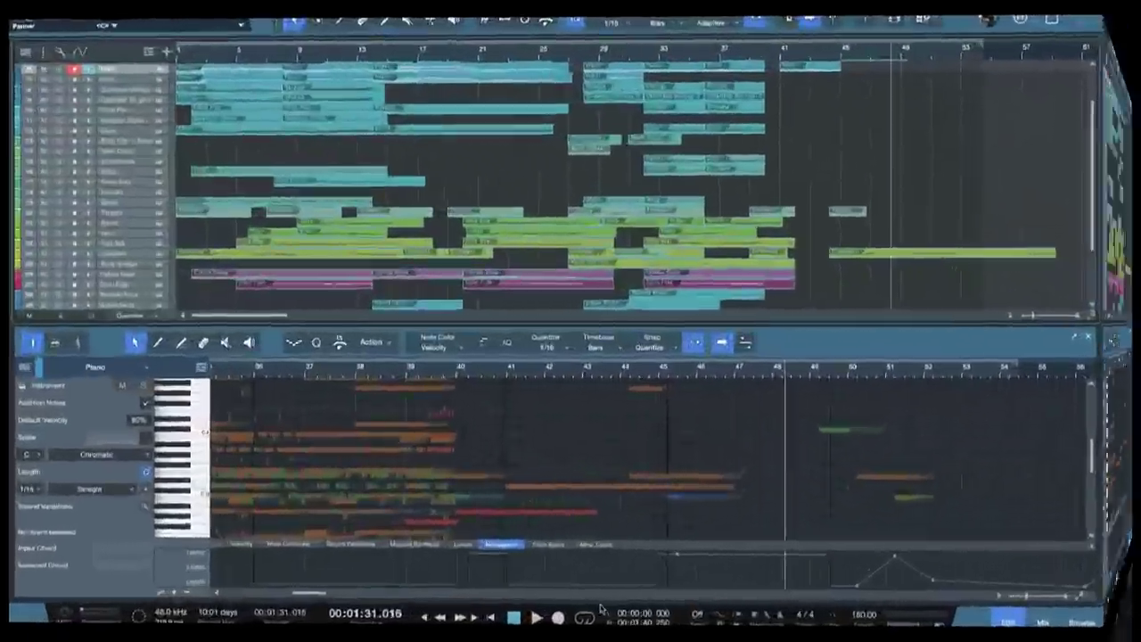
Step: Rewind to zero, deselect the clips, and open the Strings track's Kontakt with Symphonic Sketchpad's 01 Strings patch
click(502, 625)
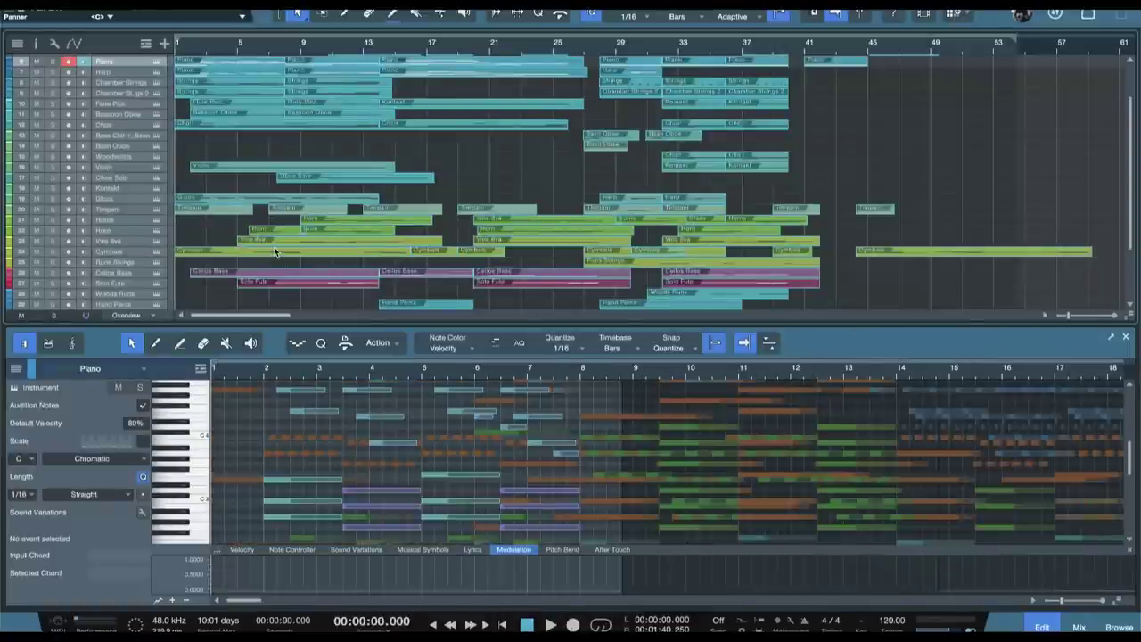
scroll(273, 247, up, 3)
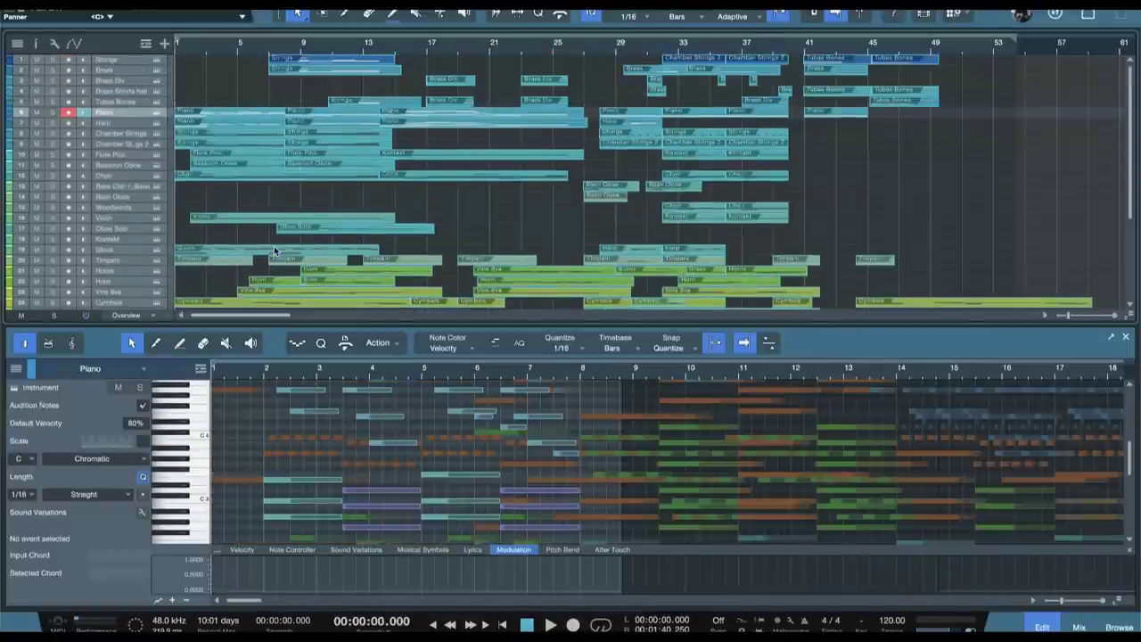
click(230, 92)
click(107, 59)
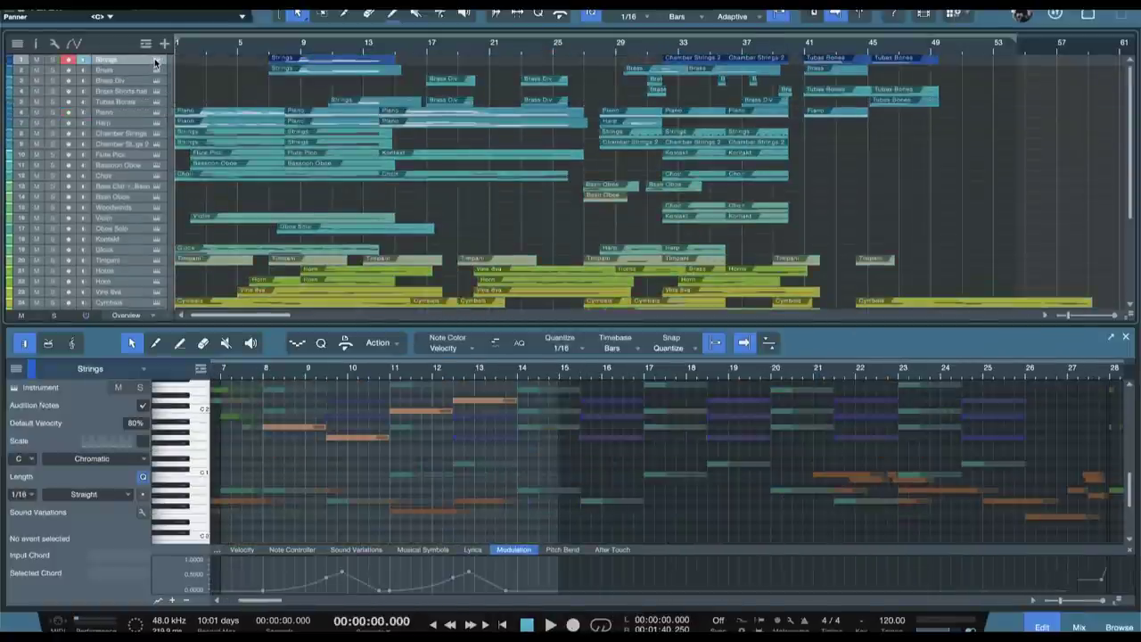
click(156, 60)
drag(522, 21, 528, 23)
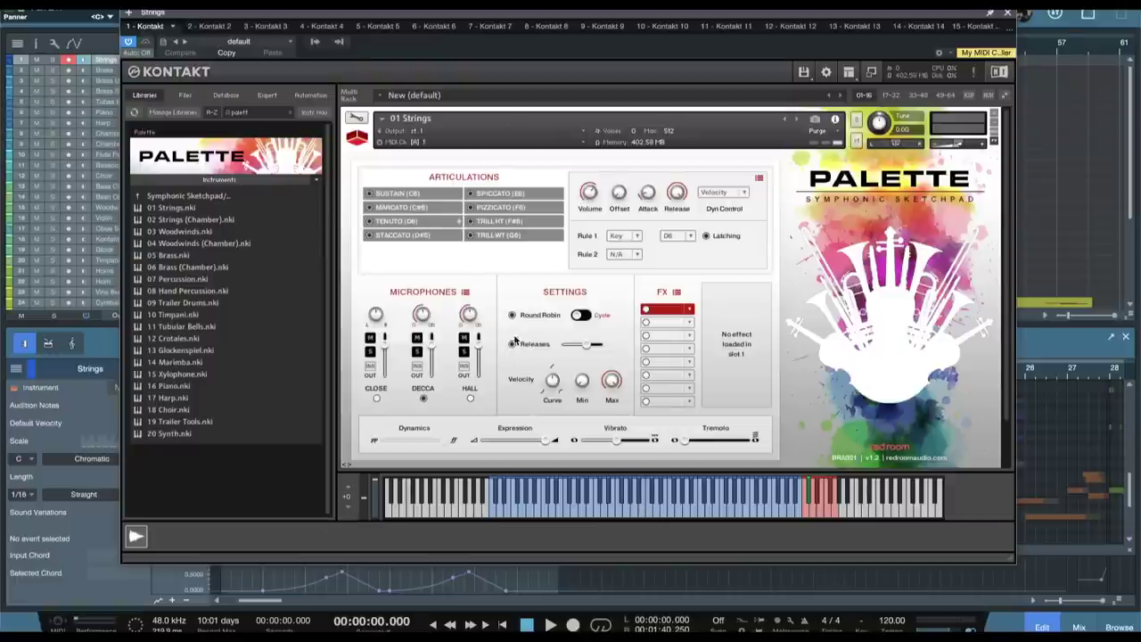
Step: Select the 01 Strings patch's Sustain articulation using the C6 keyswitch
scroll(521, 318, down, 2)
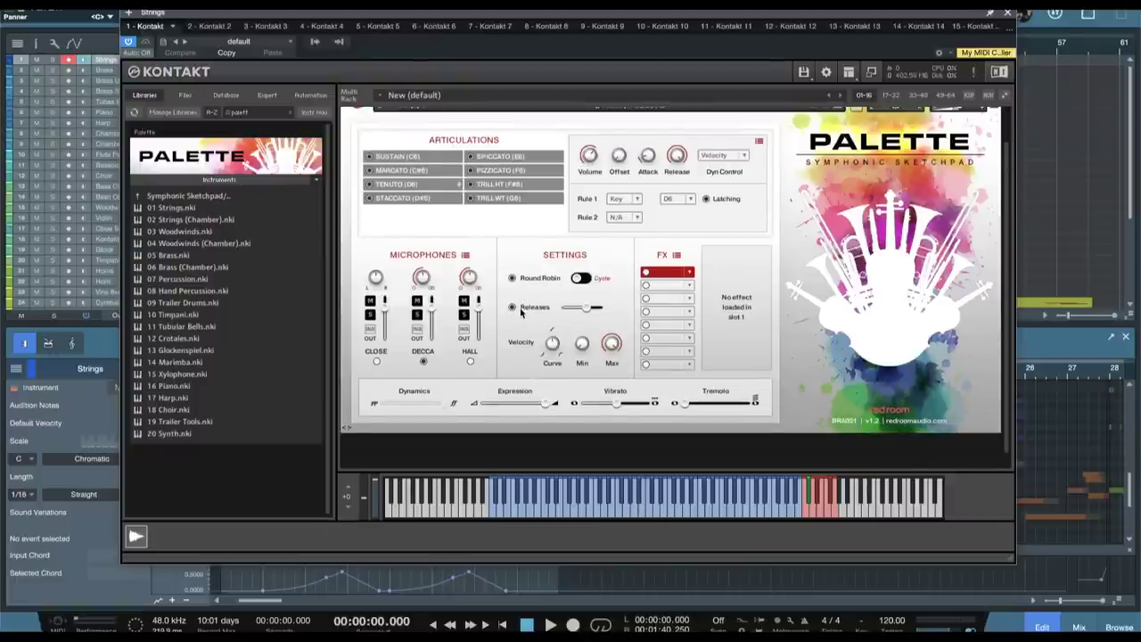
scroll(521, 311, up, 2)
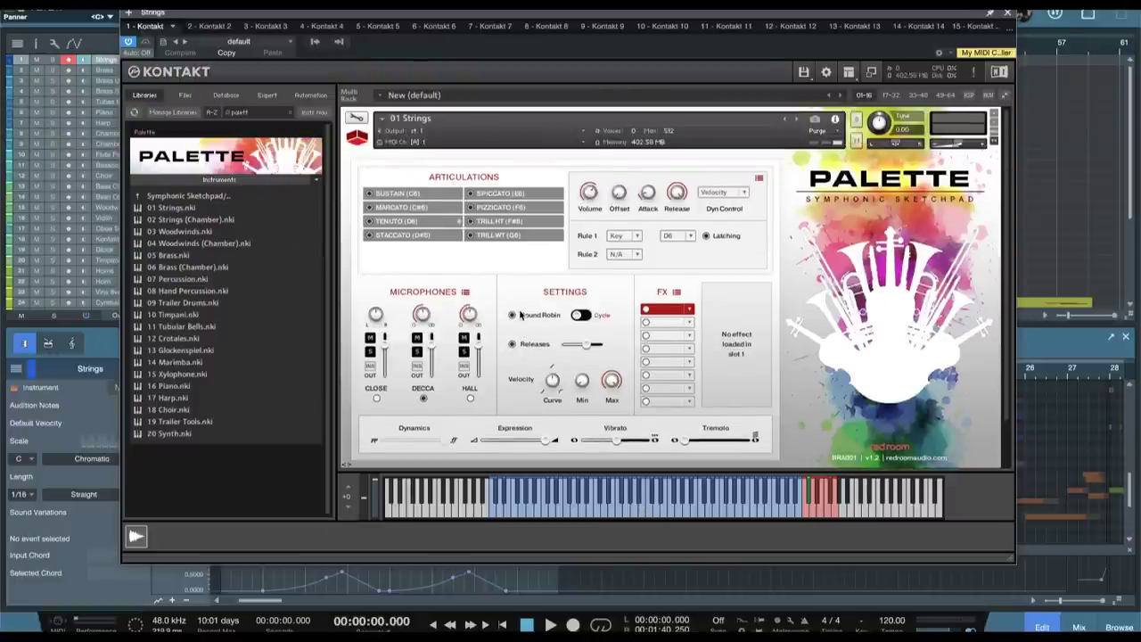
click(807, 515)
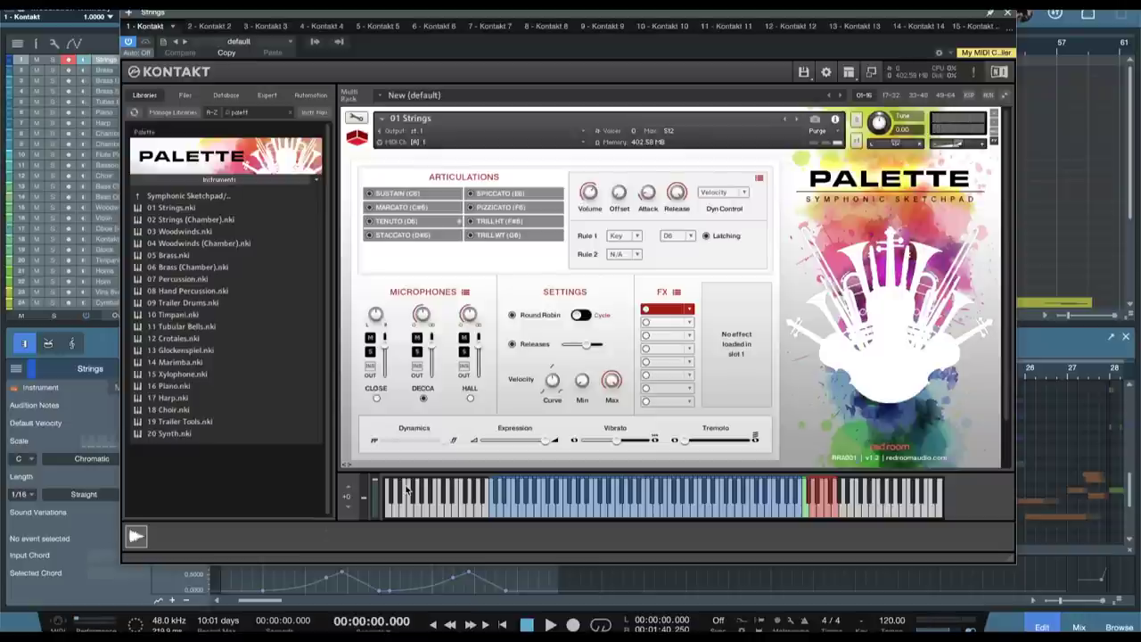
Step: Toggle the Close and Decca microphone purge buttons until both mic positions are loaded, reaching 1.18 GB
click(422, 399)
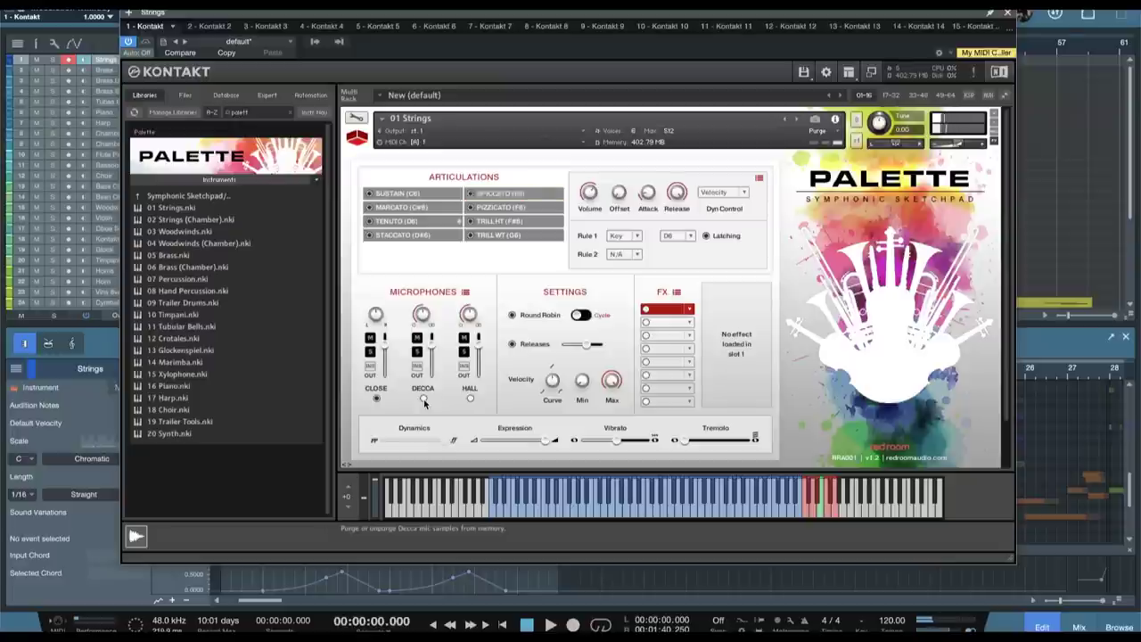
click(376, 398)
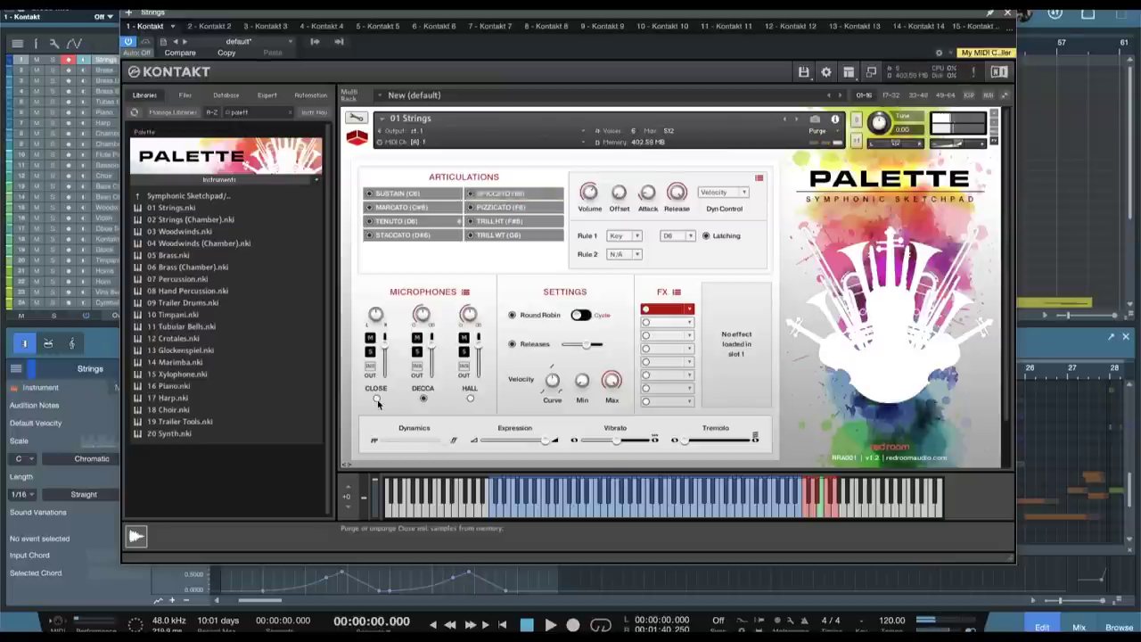
click(423, 398)
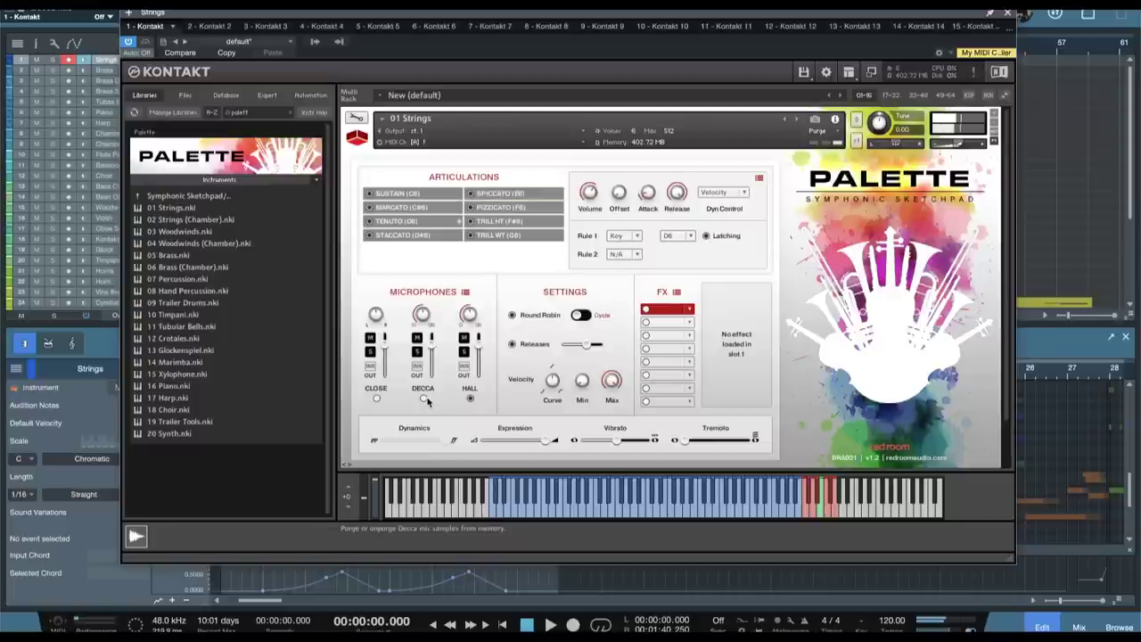
click(377, 399)
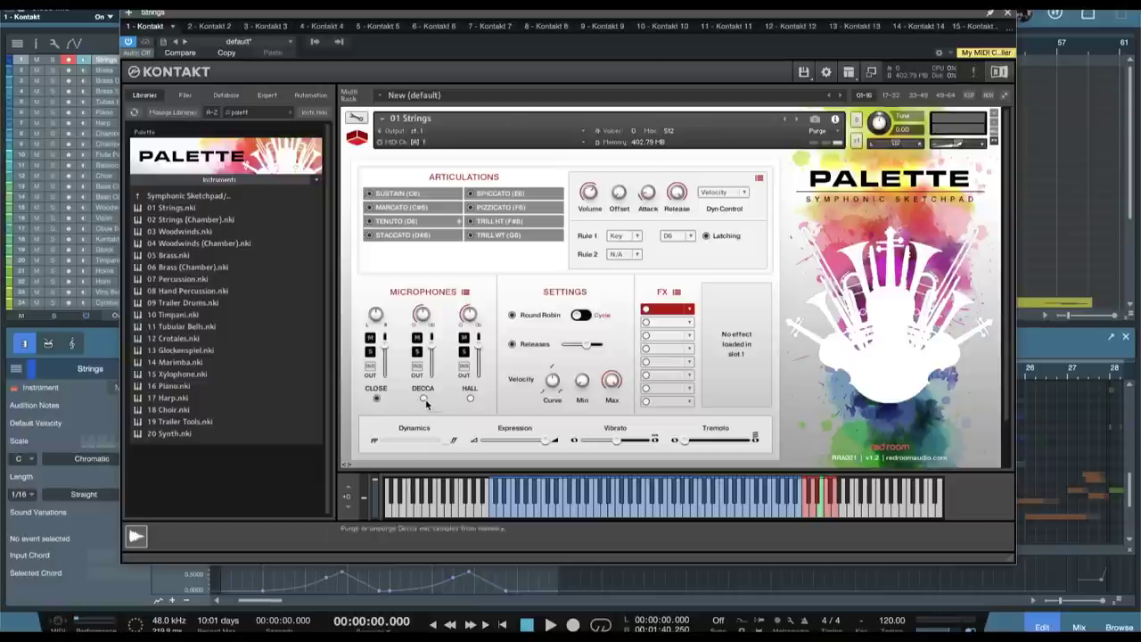
click(424, 400)
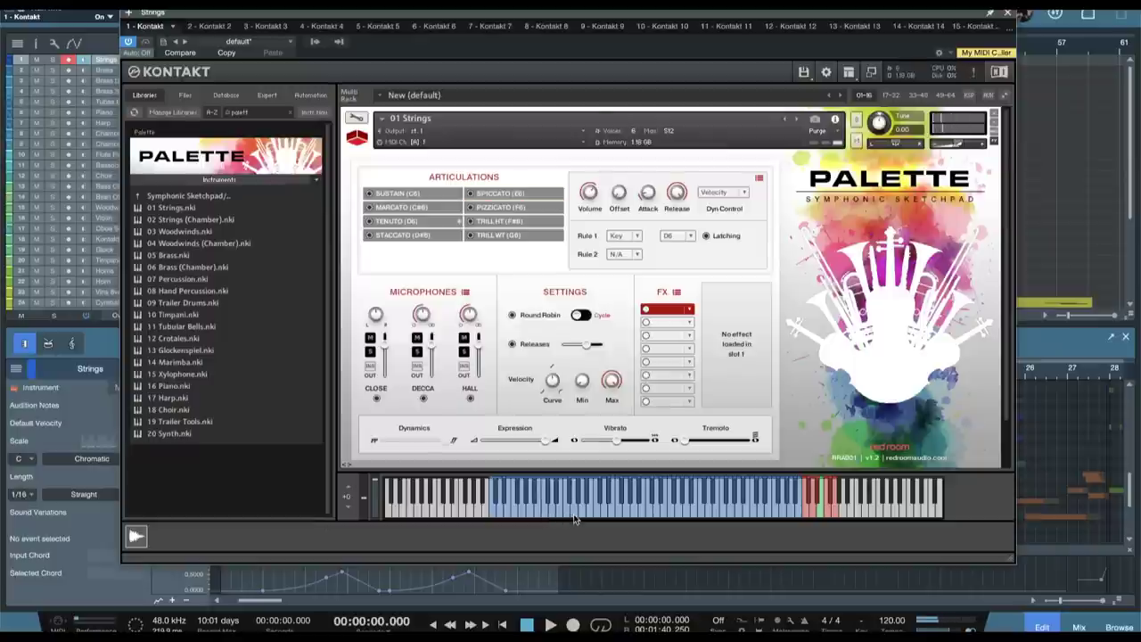
Step: Close Kontakt and open the Chamber Strings track's instrument with the 02 Strings (Chamber) patch
click(1007, 13)
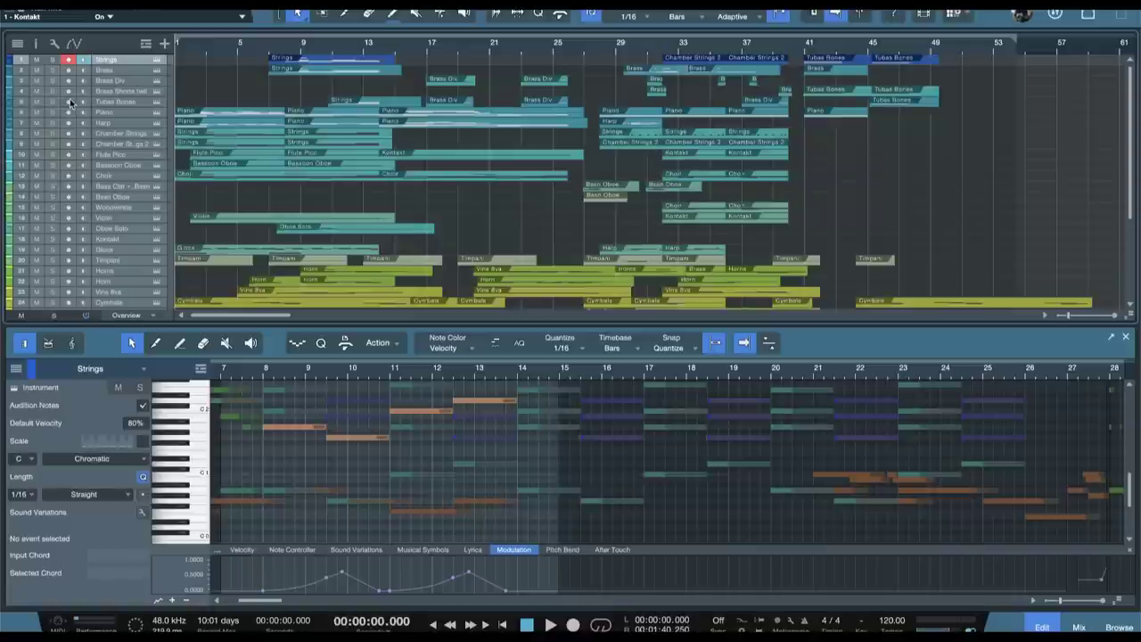
click(150, 132)
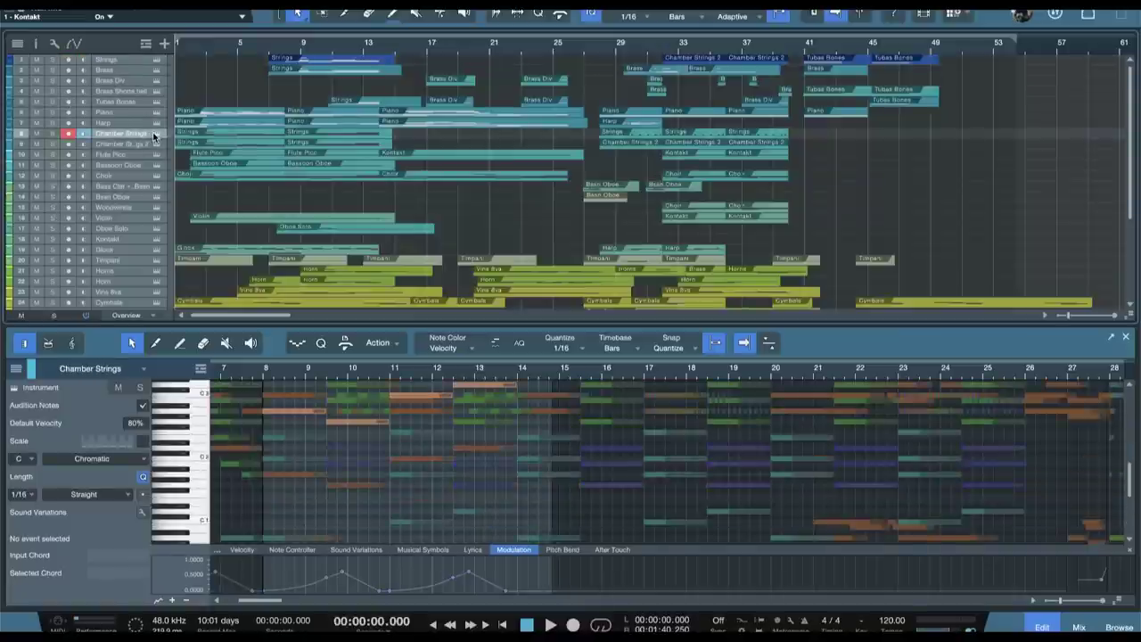
click(156, 134)
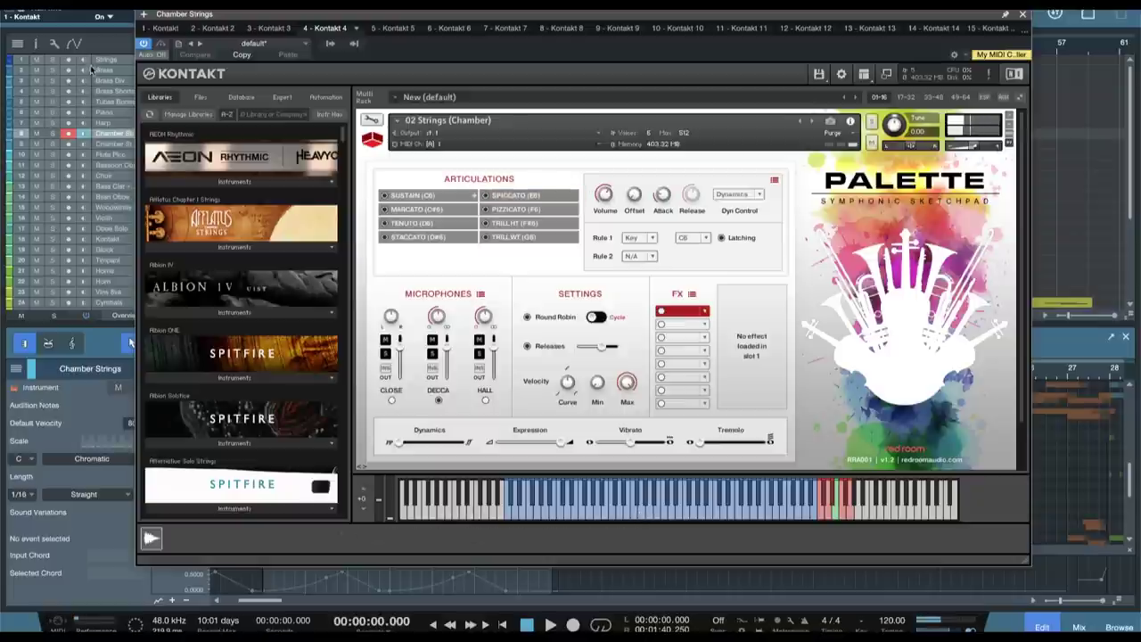
Step: Switch between the Strings and Chamber Strings instruments, unloading the Close mic samples on Strings
click(124, 61)
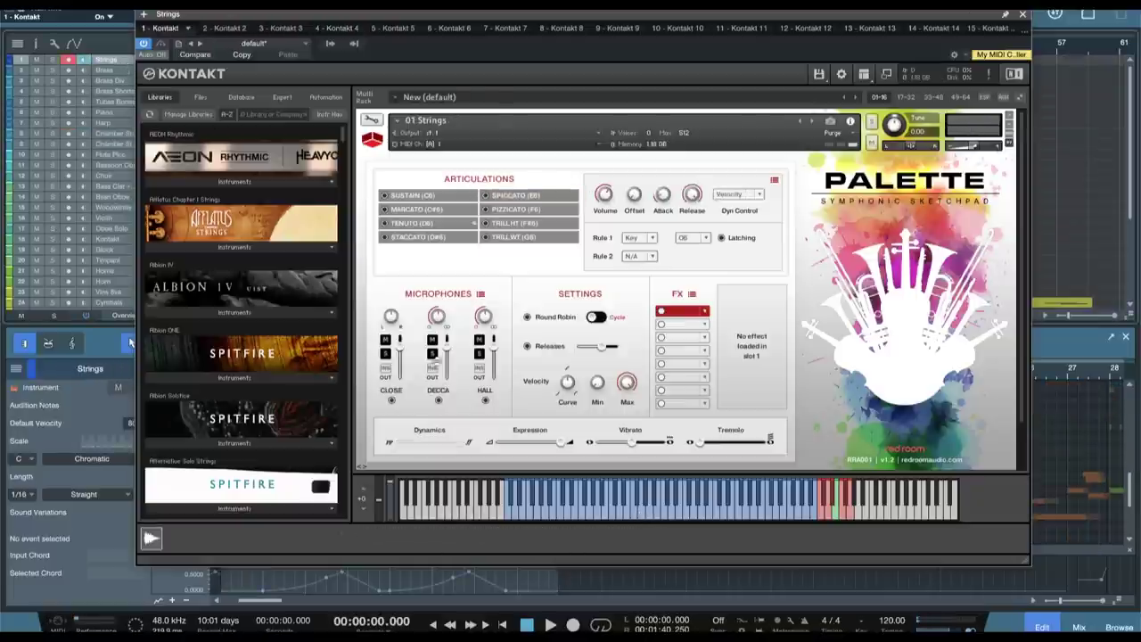
click(392, 401)
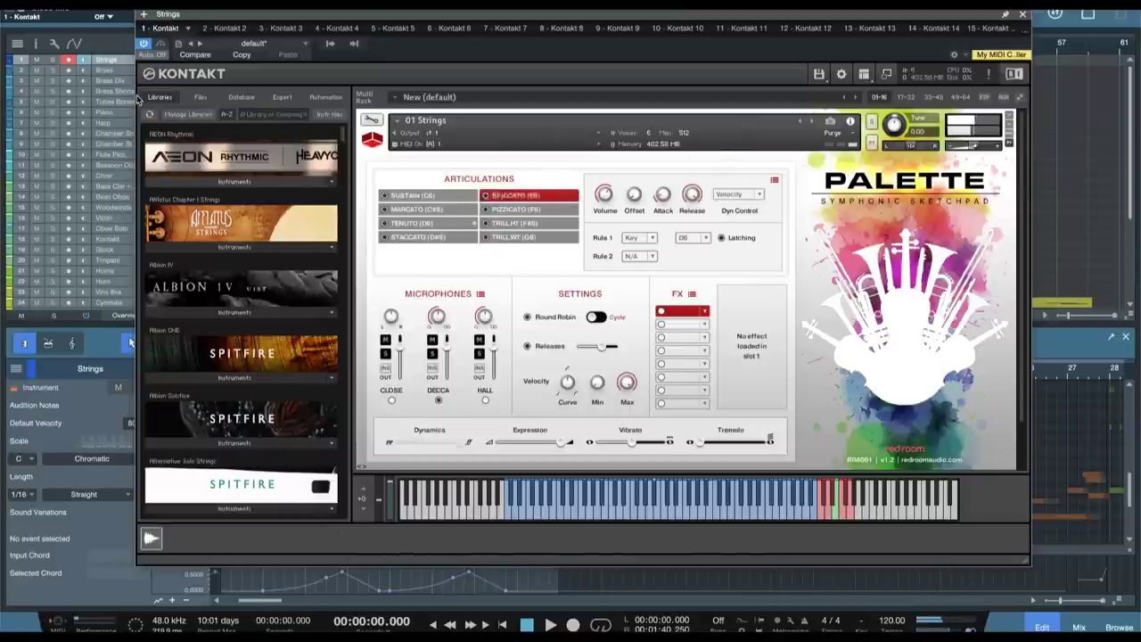
click(114, 134)
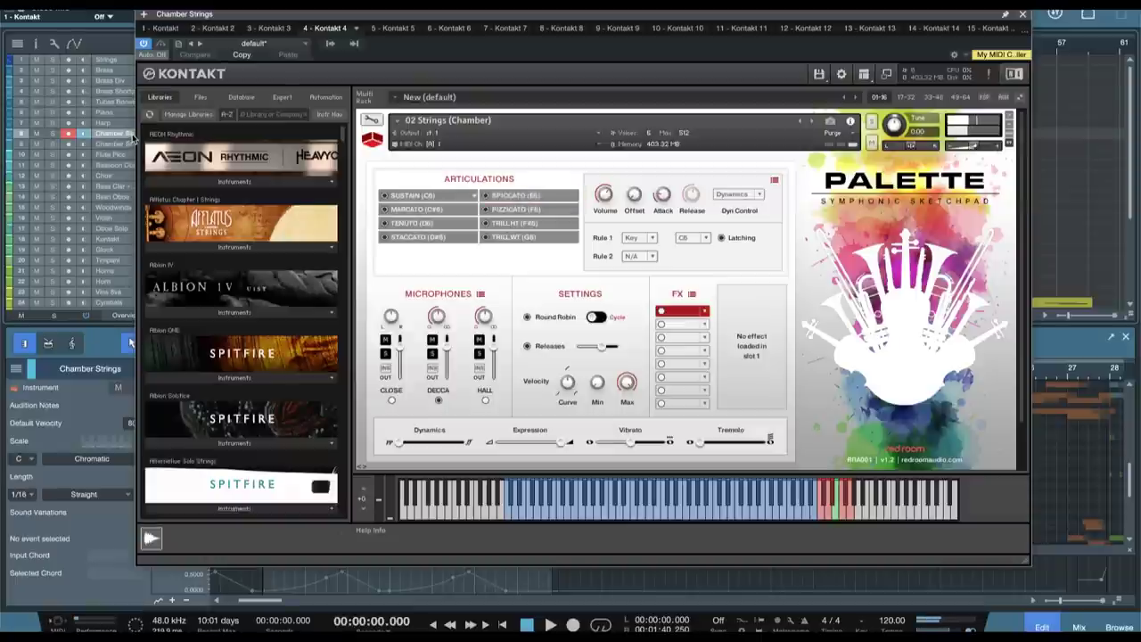
click(117, 60)
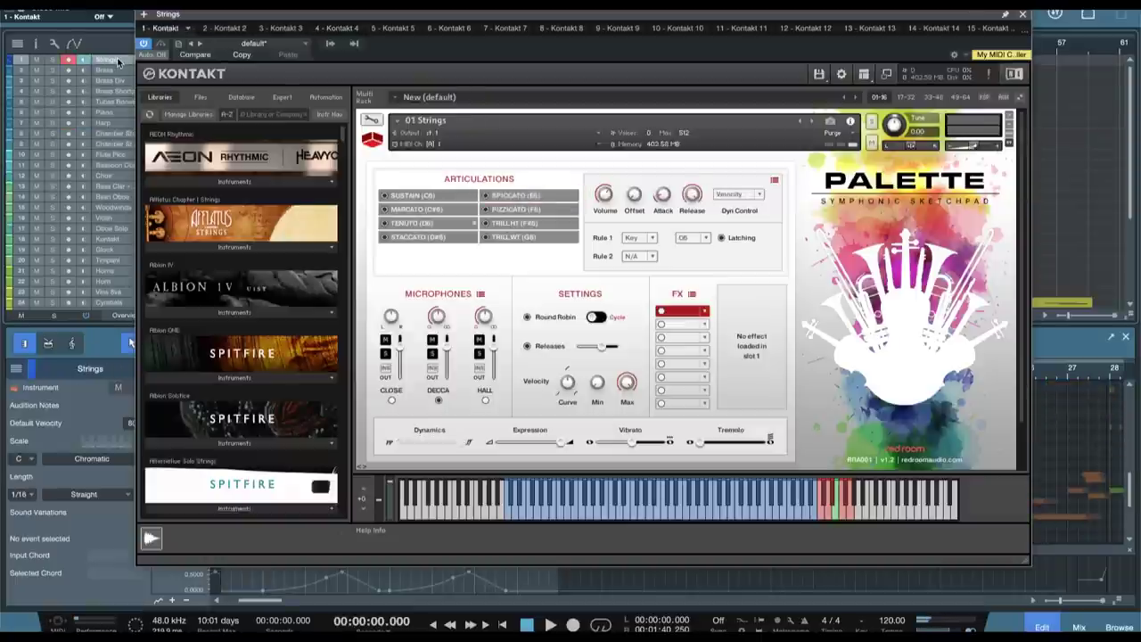
click(123, 134)
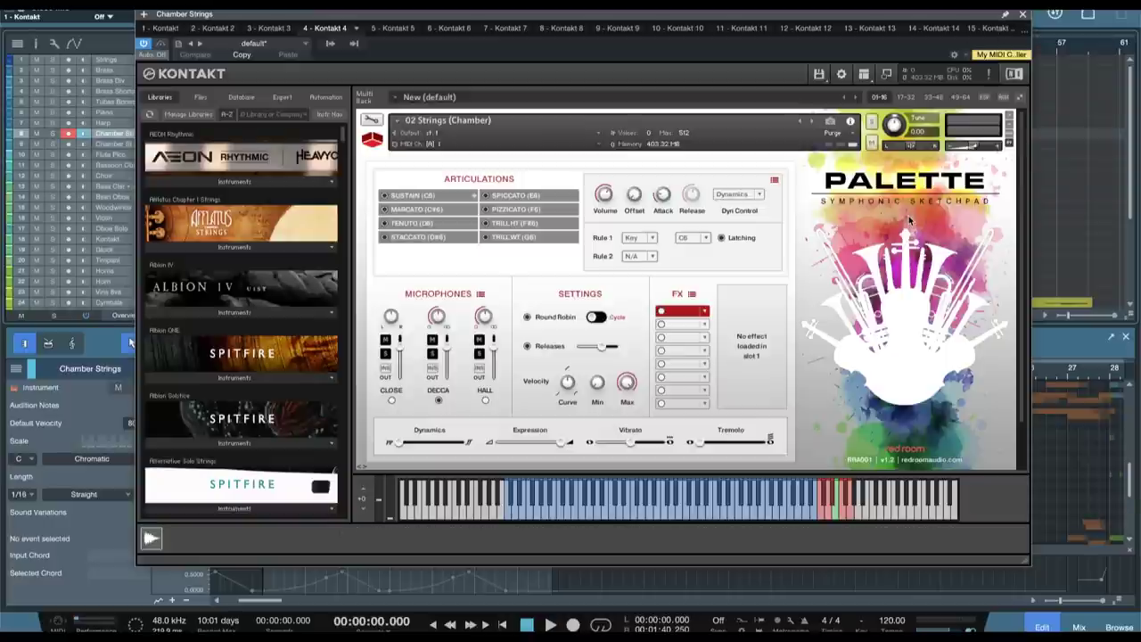
Step: Close the Chamber Strings instrument and open the Vlns 8va track's Kontakt with its 01 Violin Octaves patch
click(1023, 14)
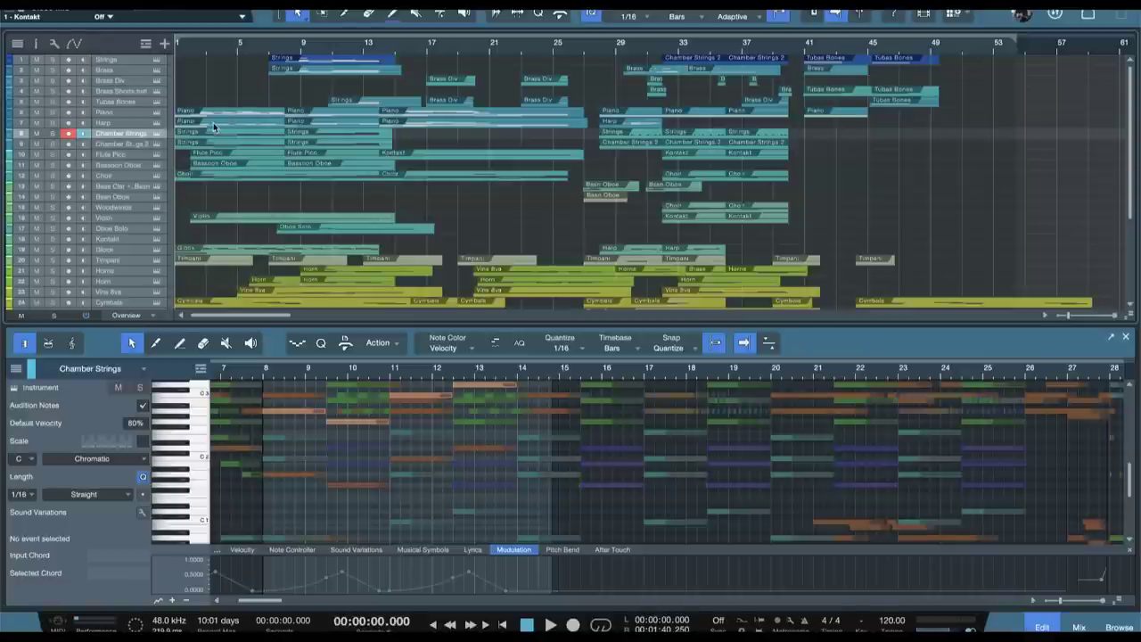
scroll(125, 185, down, 1)
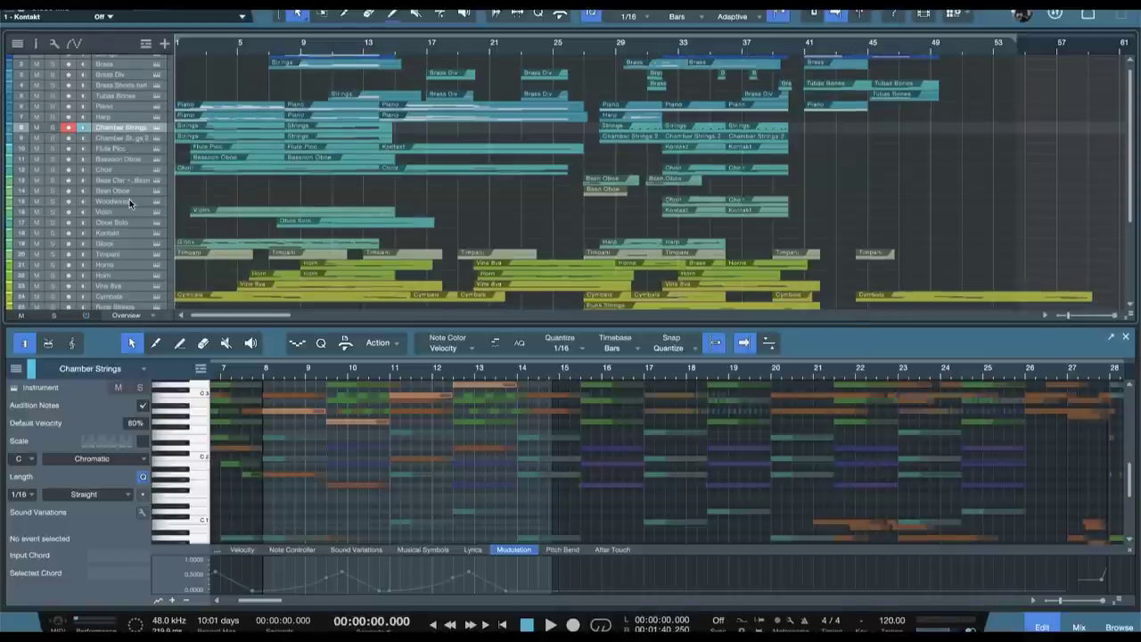
scroll(129, 199, down, 10)
click(120, 169)
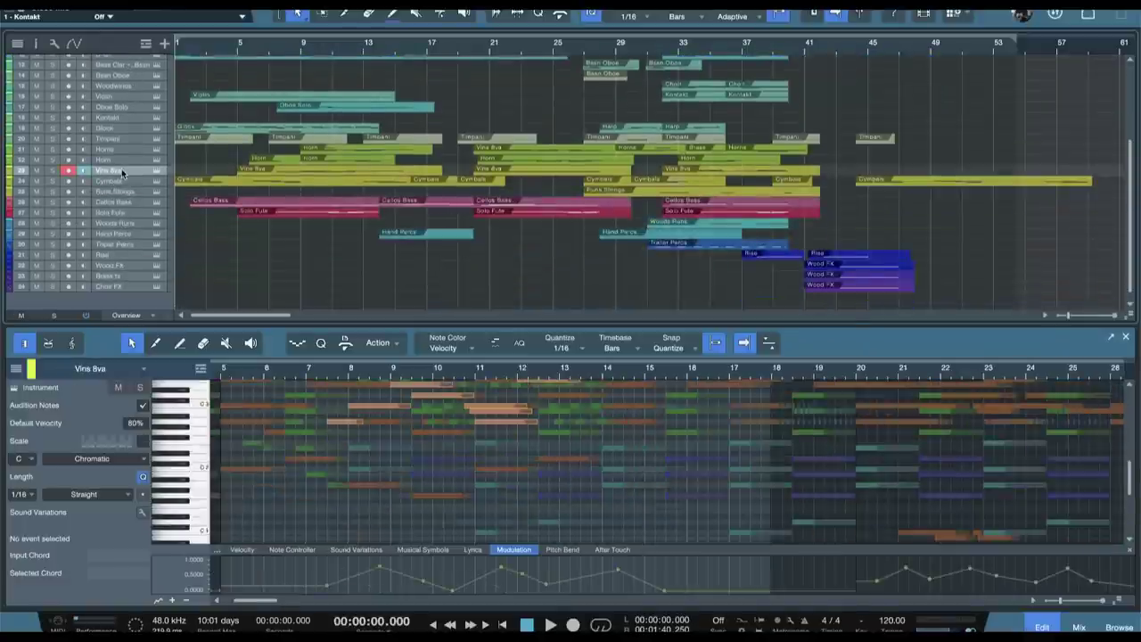
click(157, 170)
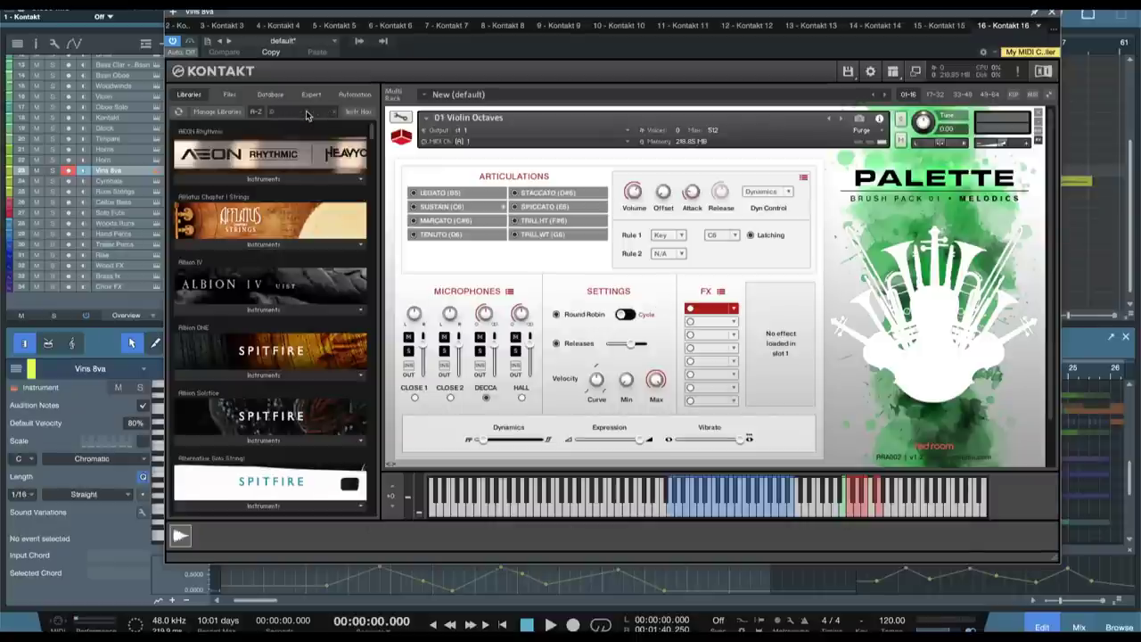
Step: Search 'pale', browse Palette's BP01 - Melodics patches, then move up to the Horn track's 18 Solo Horn
text(pale)
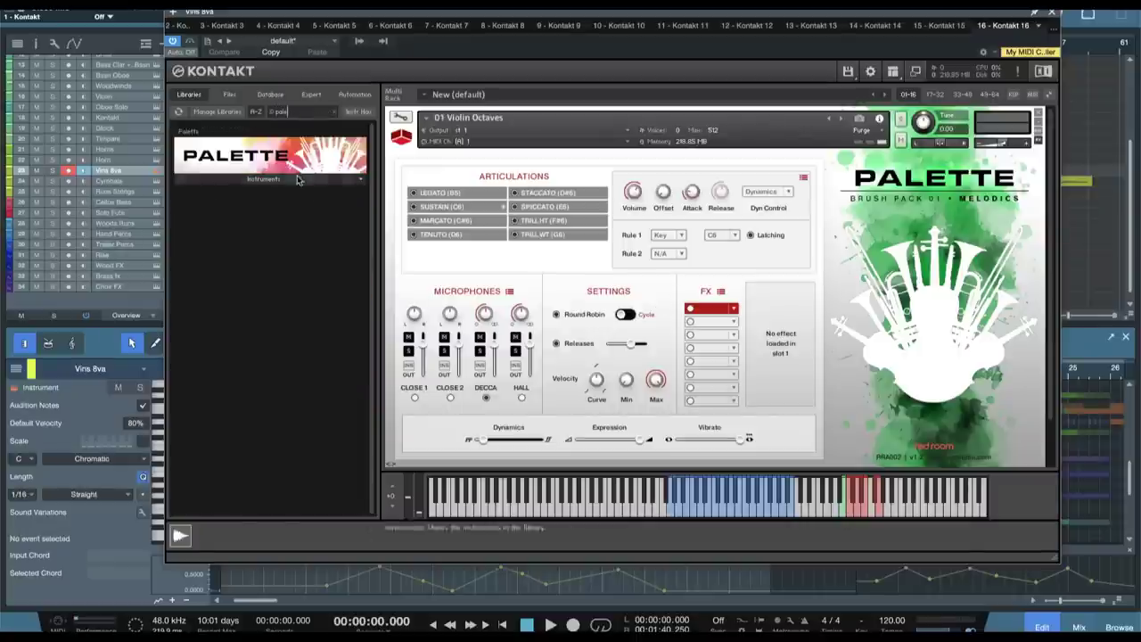
click(281, 180)
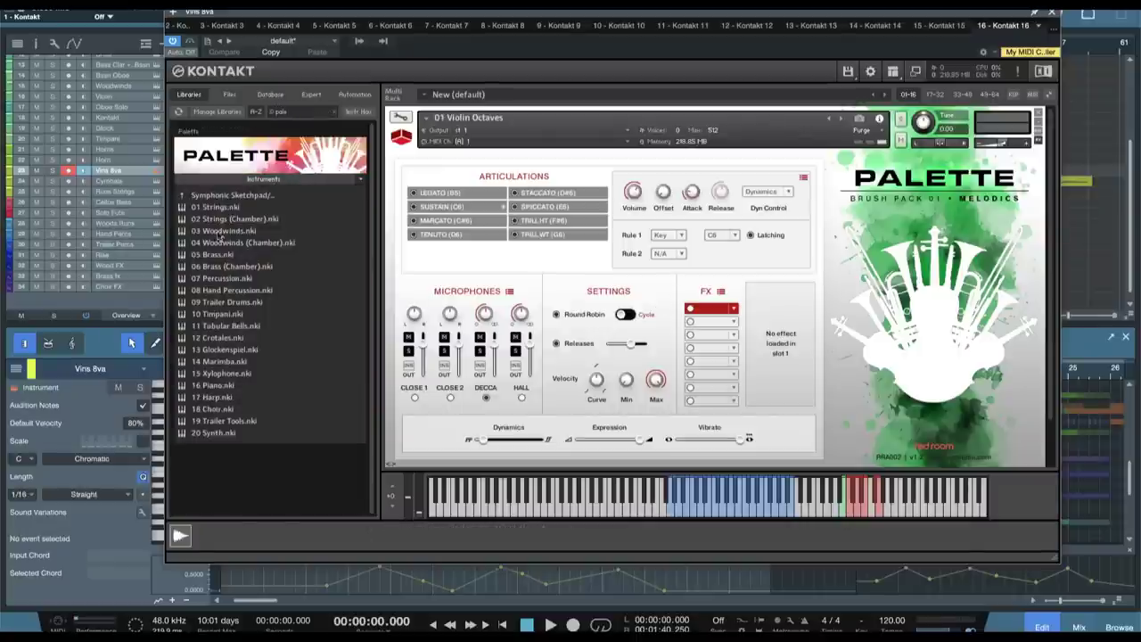
click(240, 197)
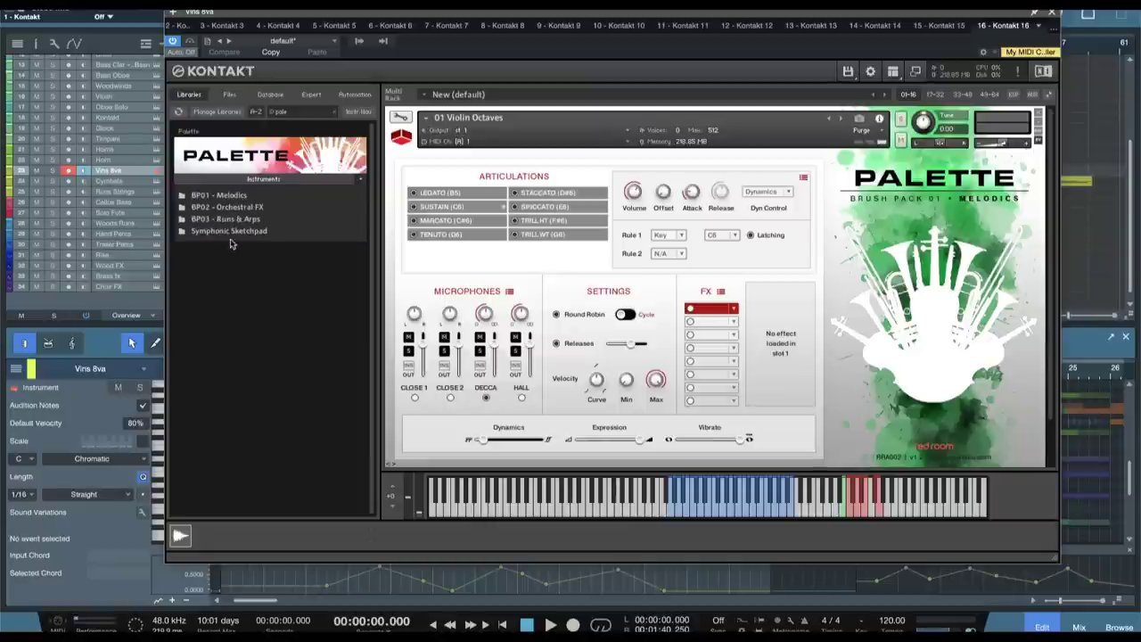
double_click(234, 197)
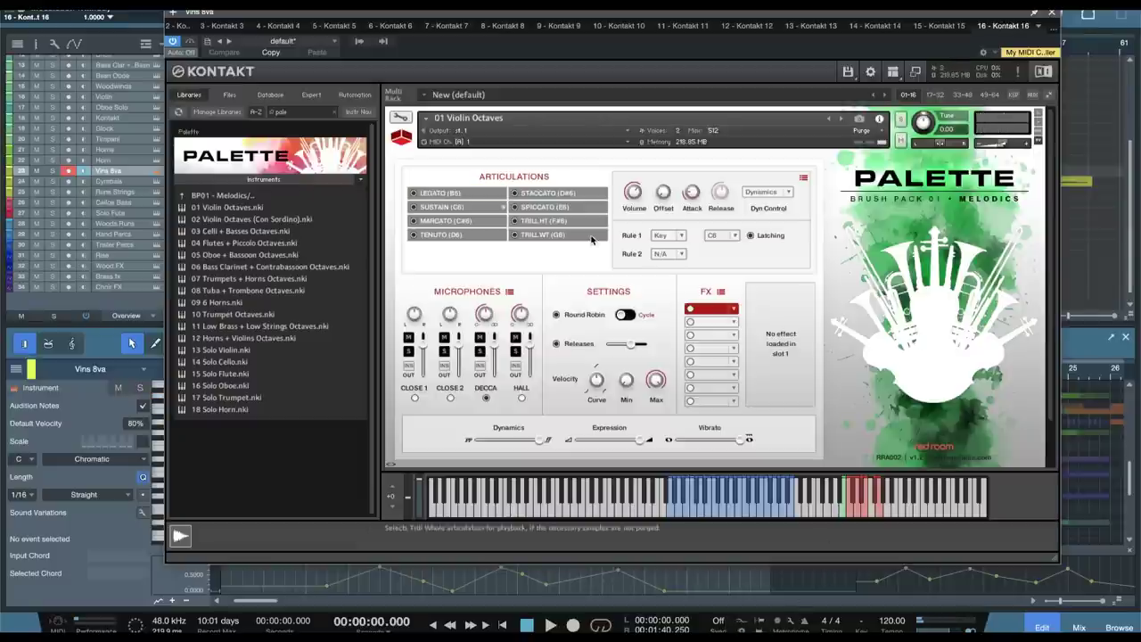
key(Up)
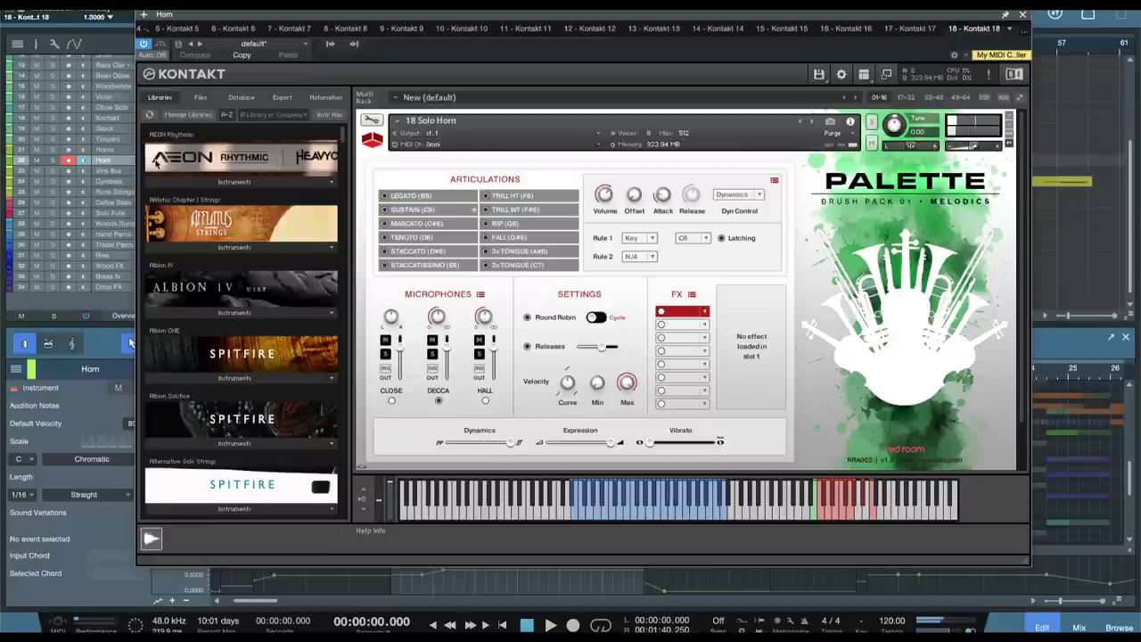
Step: On the Horns track's 09 6 Horns, try the Staccatissimo (E6) and Marcato (C#6) articulations, then move to the Oboe Solo track
key(Up)
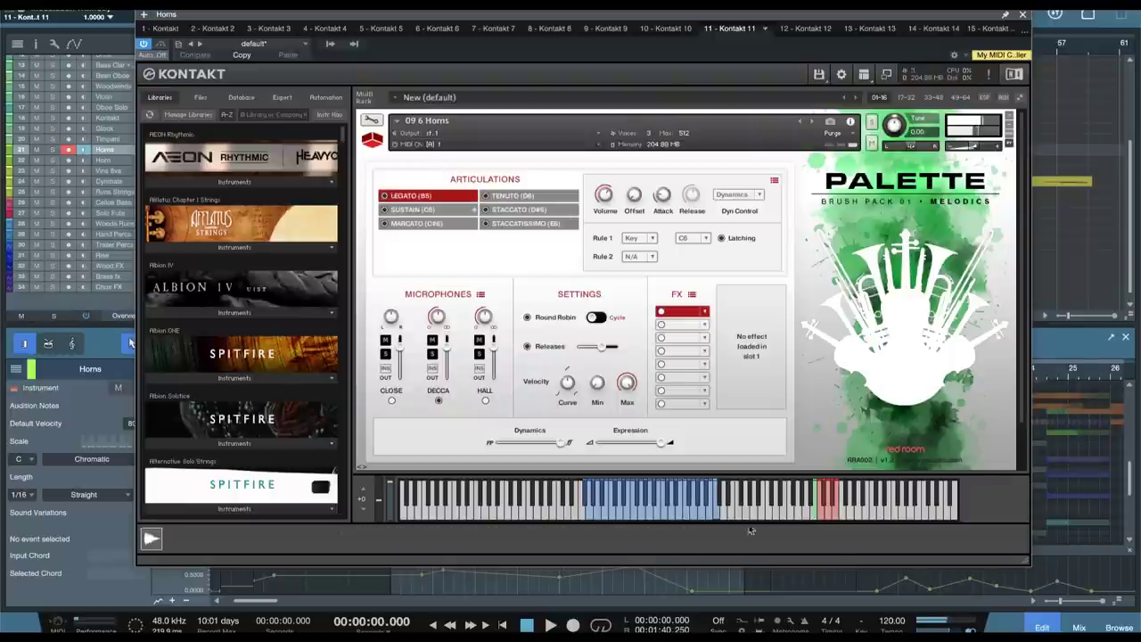
click(837, 522)
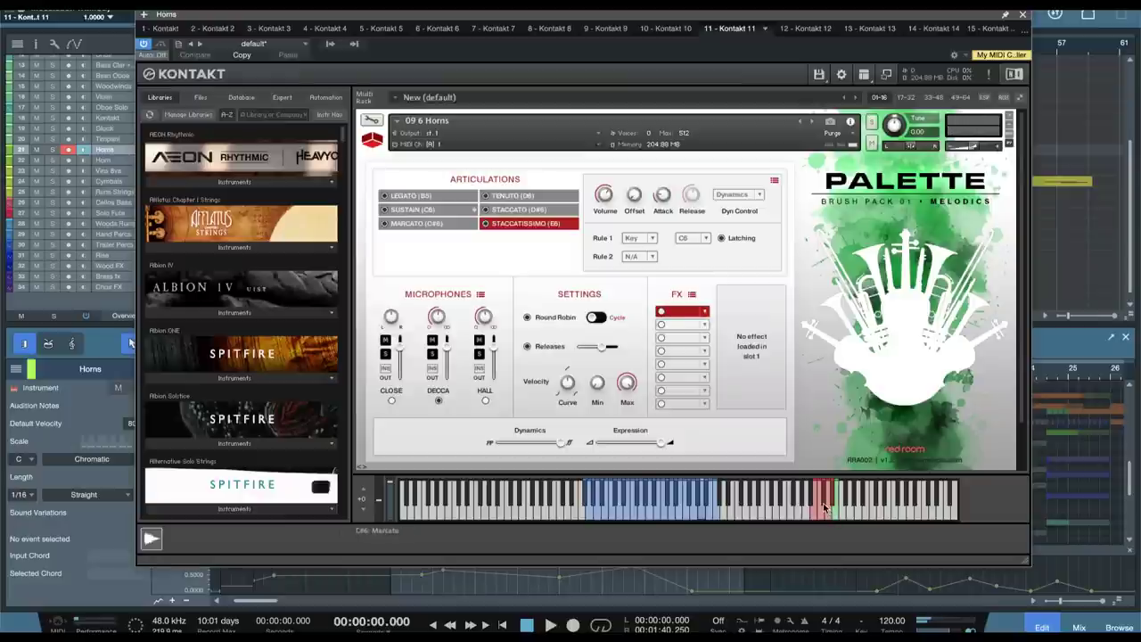
click(825, 506)
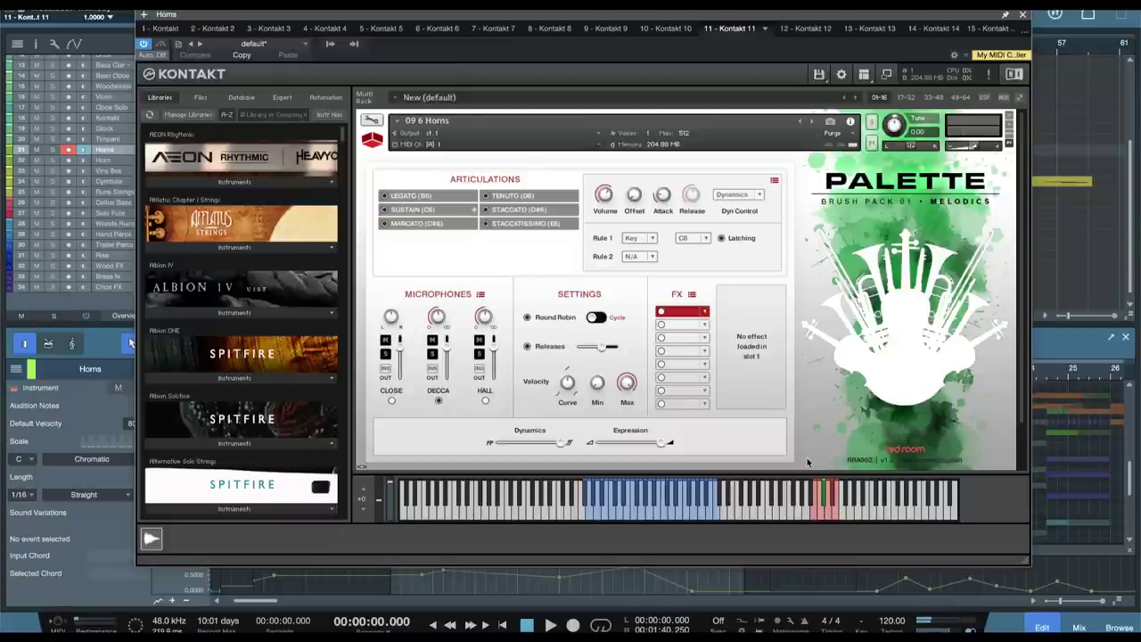
key(Up)
key(Up)
key(Up)
key(Up)
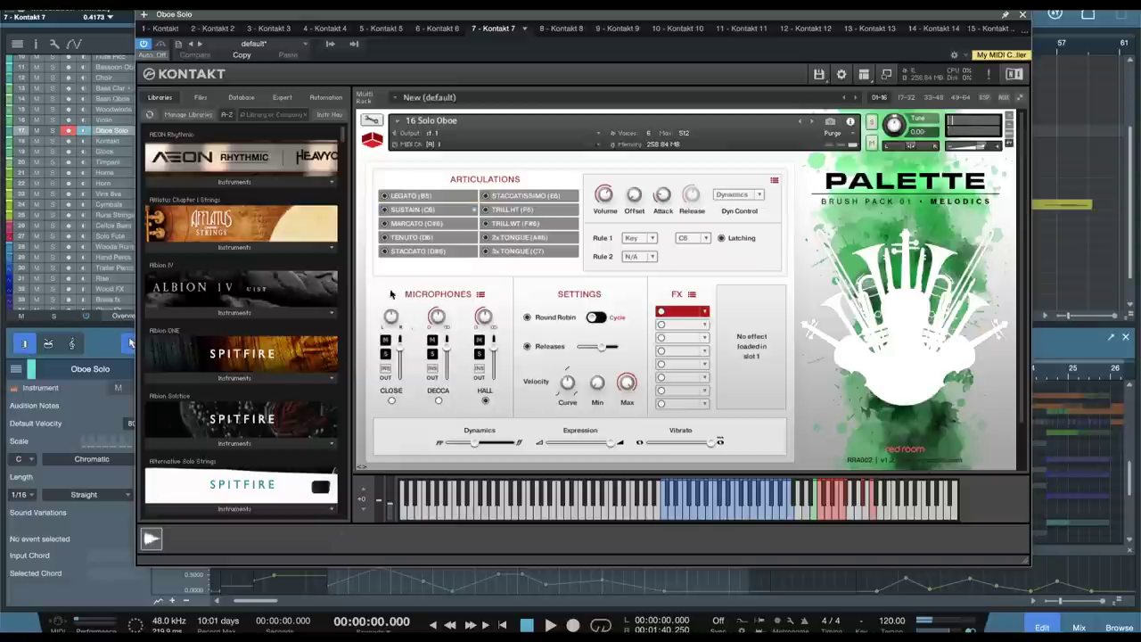
Step: Bring up the Bssn Oboe track's 05 Oboe + Bassoon Octaves patch and play a few legato notes
click(104, 119)
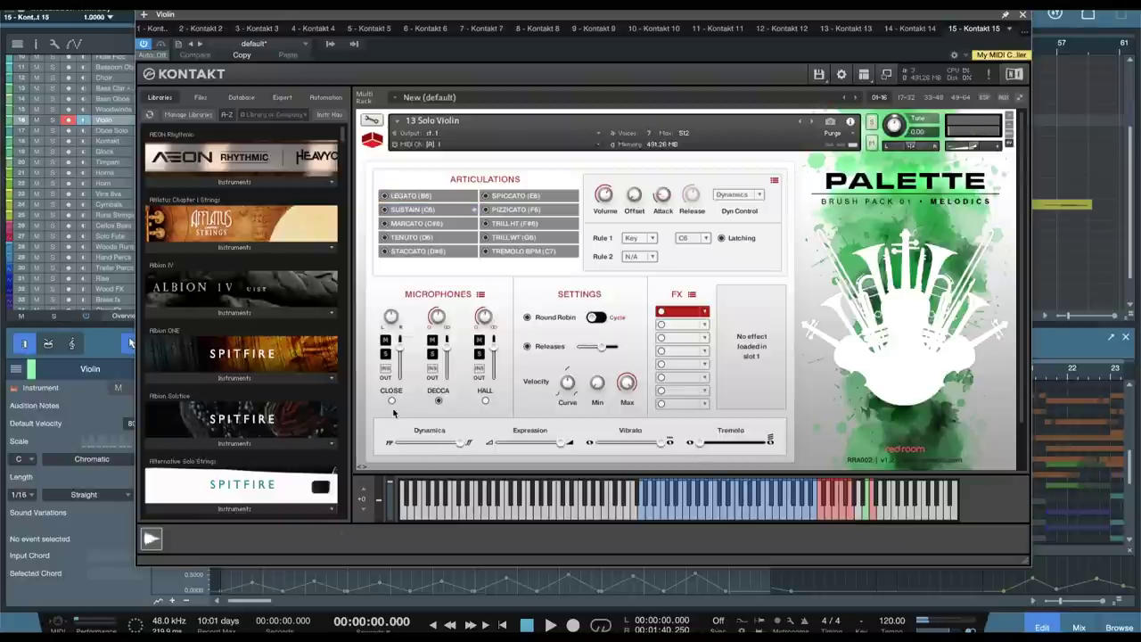
key(Up)
key(Up)
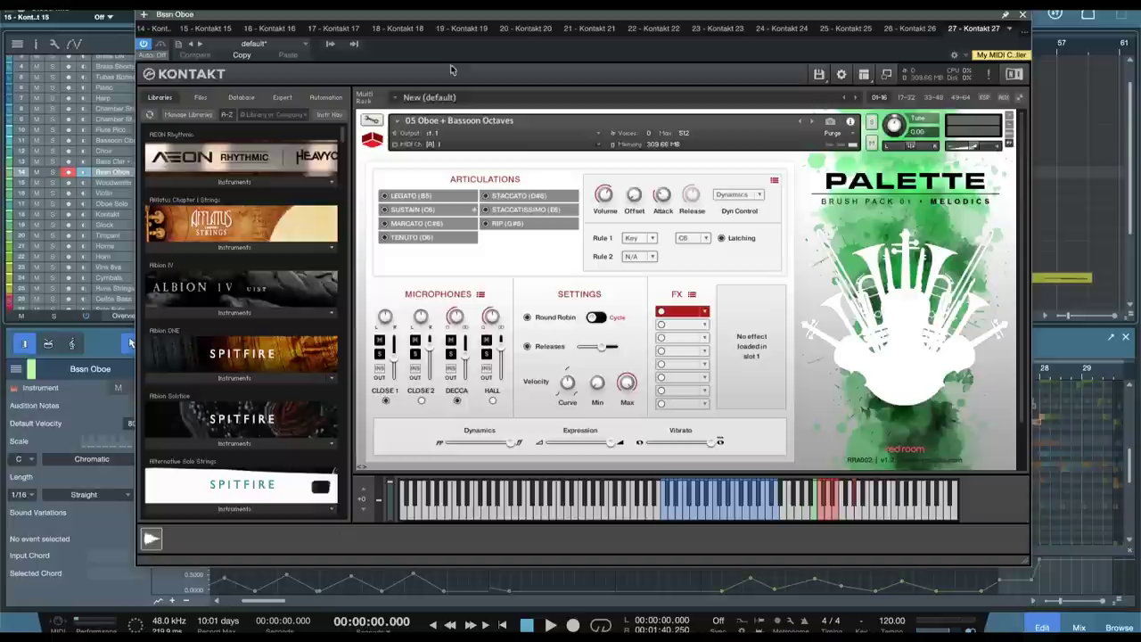
click(719, 518)
click(698, 521)
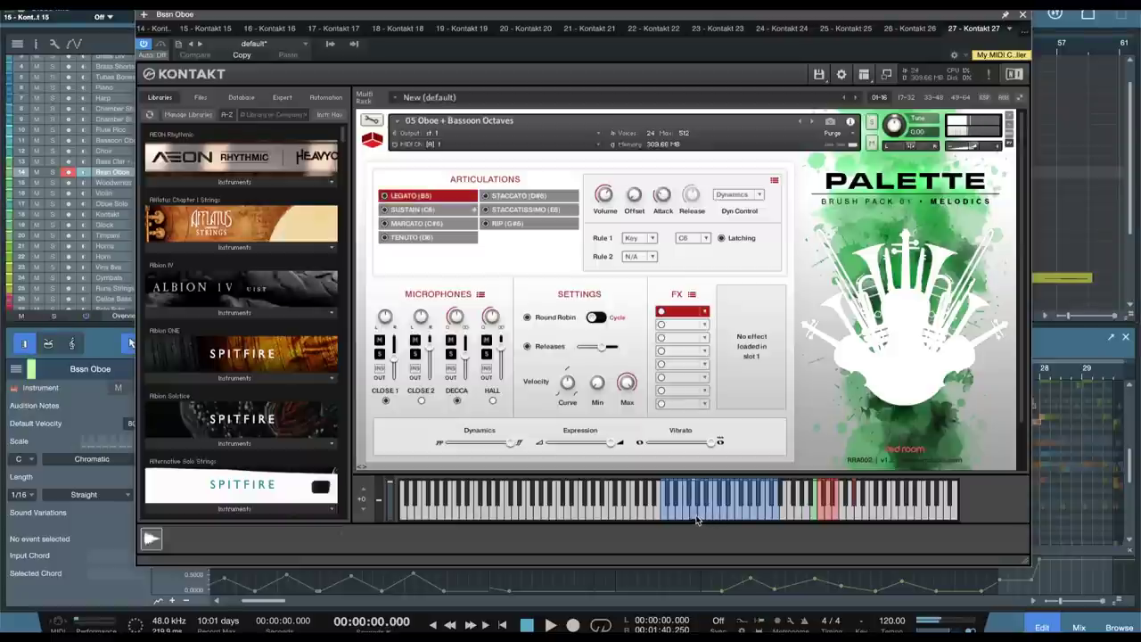
click(678, 521)
Step: Close Kontakt, solo the Bssn Oboe track and briefly play it from bar 27
click(1021, 15)
click(54, 172)
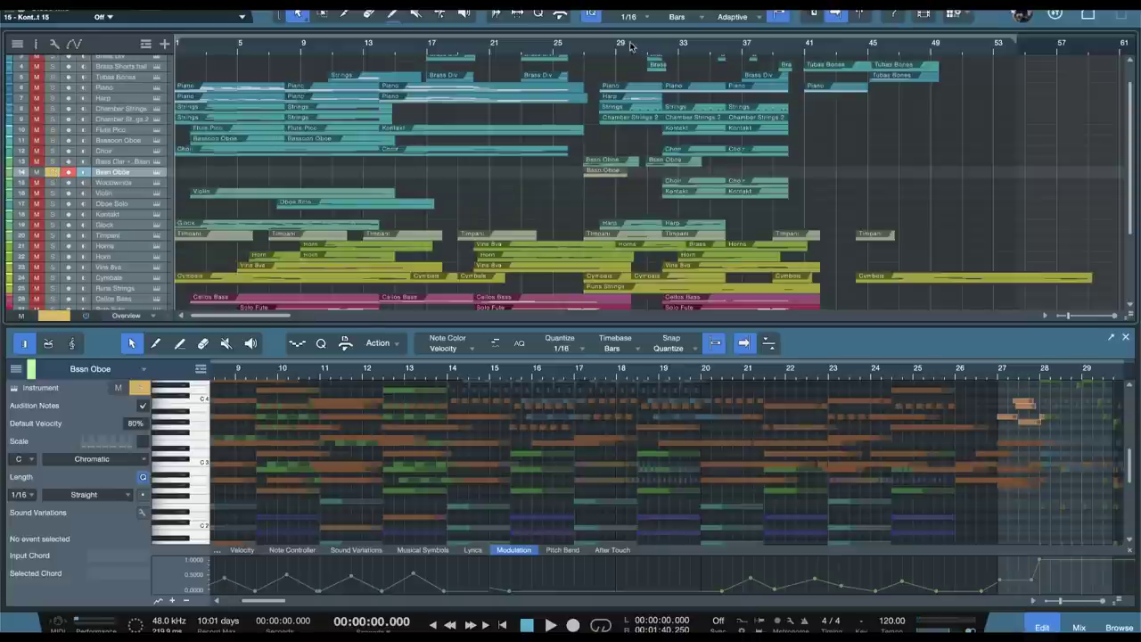
click(582, 52)
scroll(609, 196, up, 5)
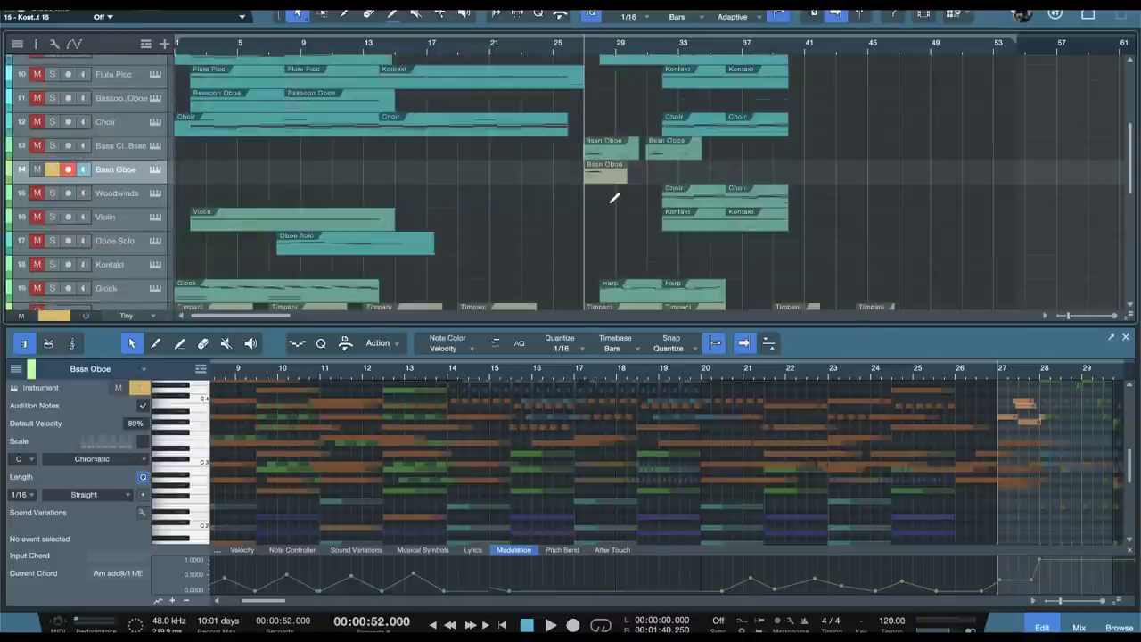
key(space)
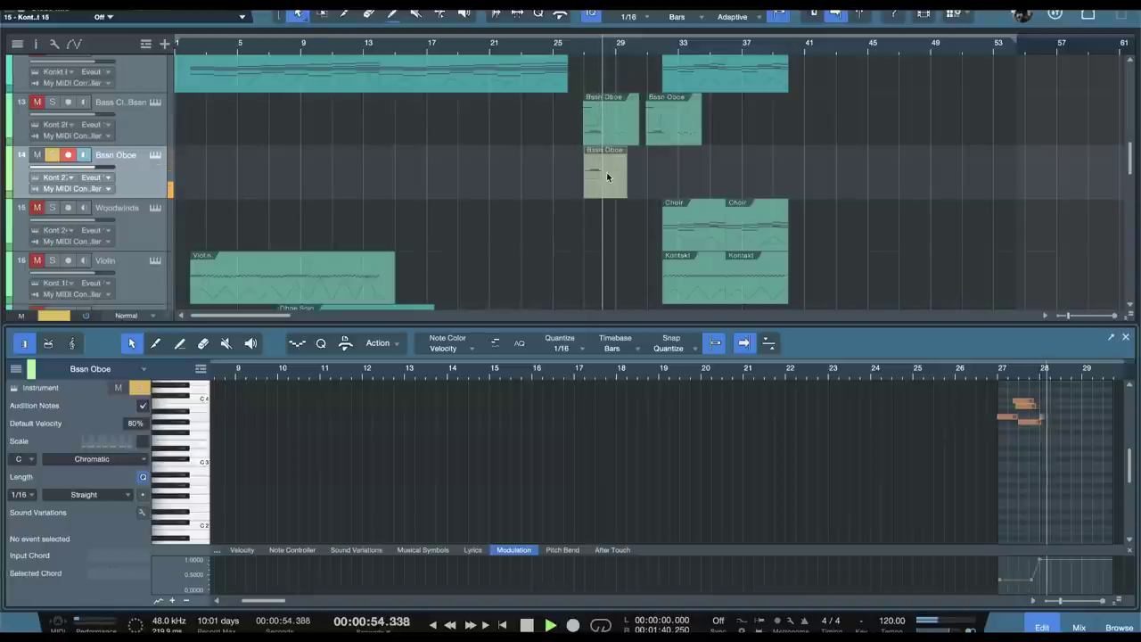
key(space)
Step: Also solo the bass clarinet track, check its instrument, and replay from bar 27
click(51, 104)
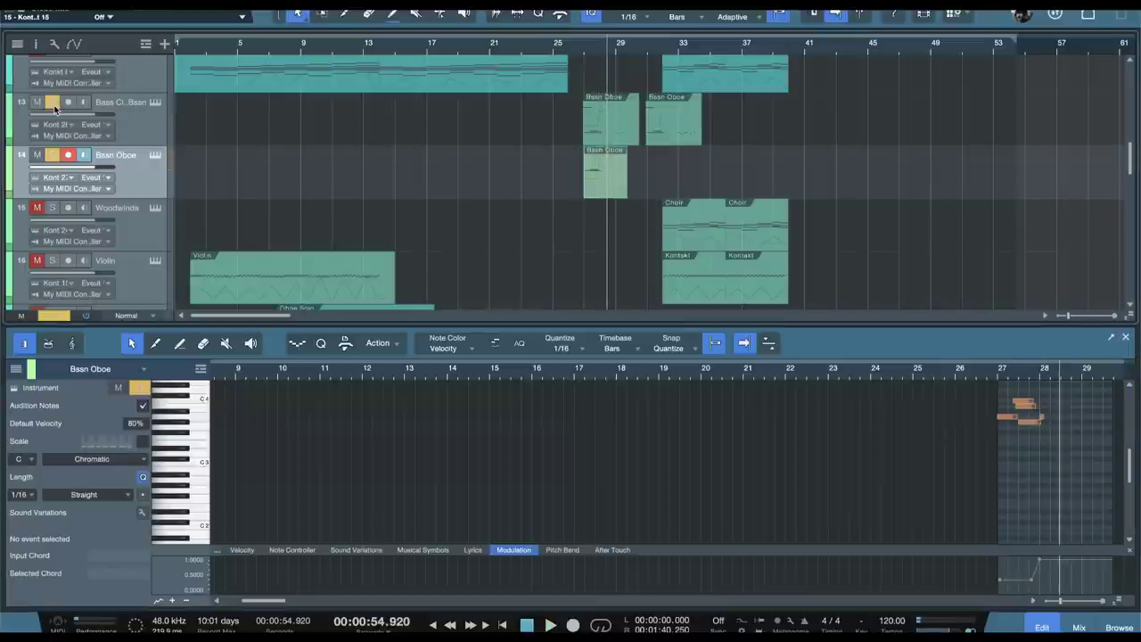
click(156, 103)
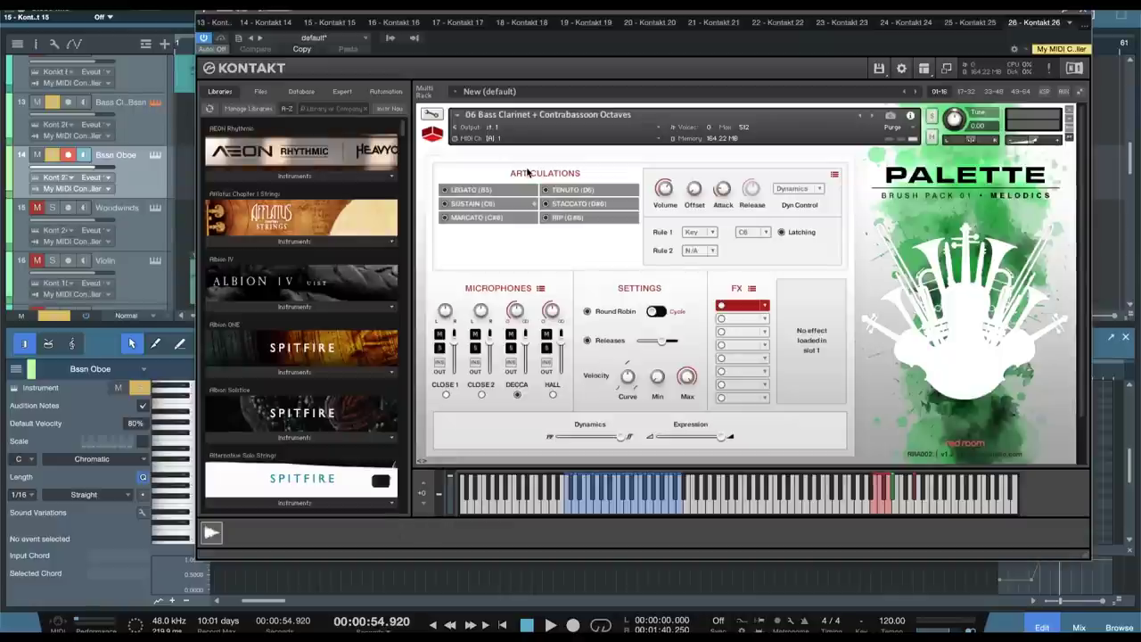
click(1084, 14)
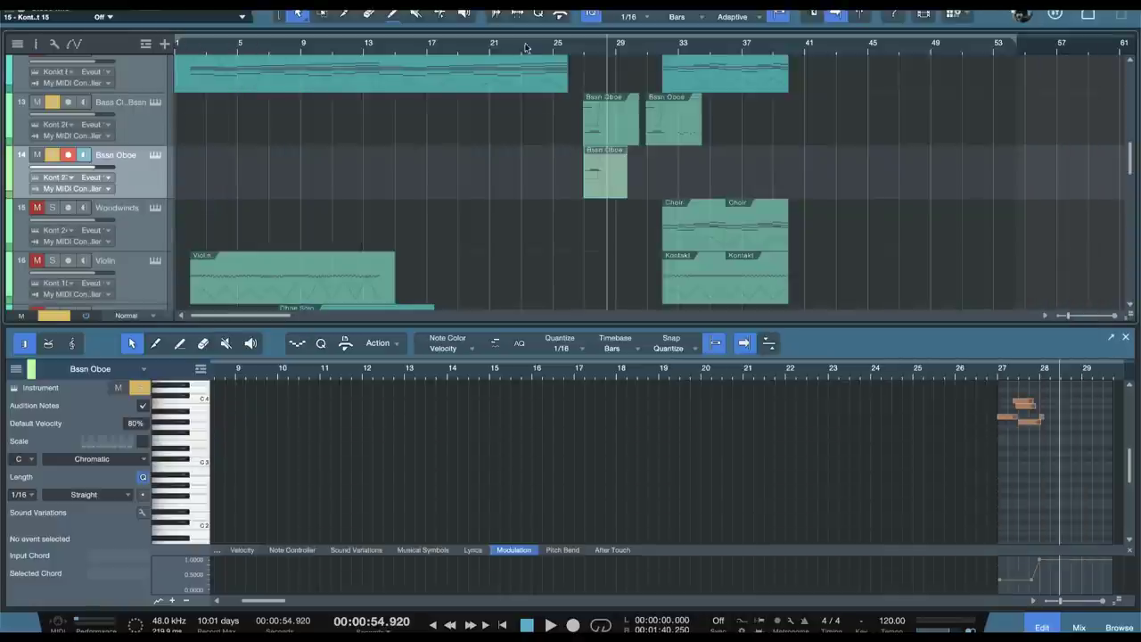
click(587, 49)
key(space)
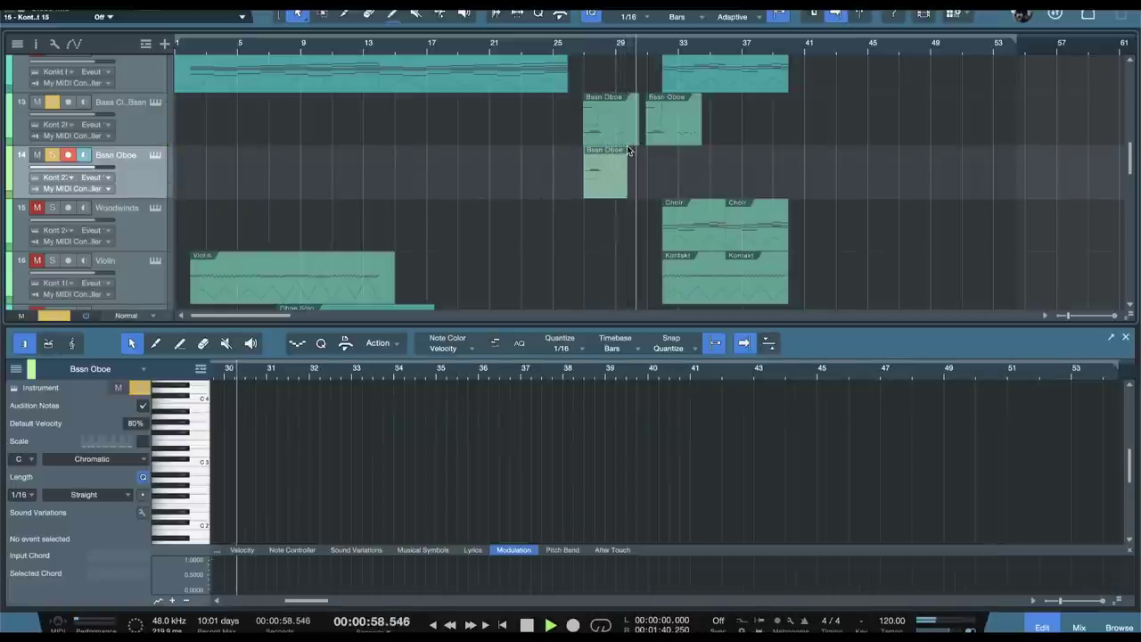
Step: Stop playback and solo the Bassoon Oboe and Flute Picc tracks
key(space)
scroll(676, 180, up, 1)
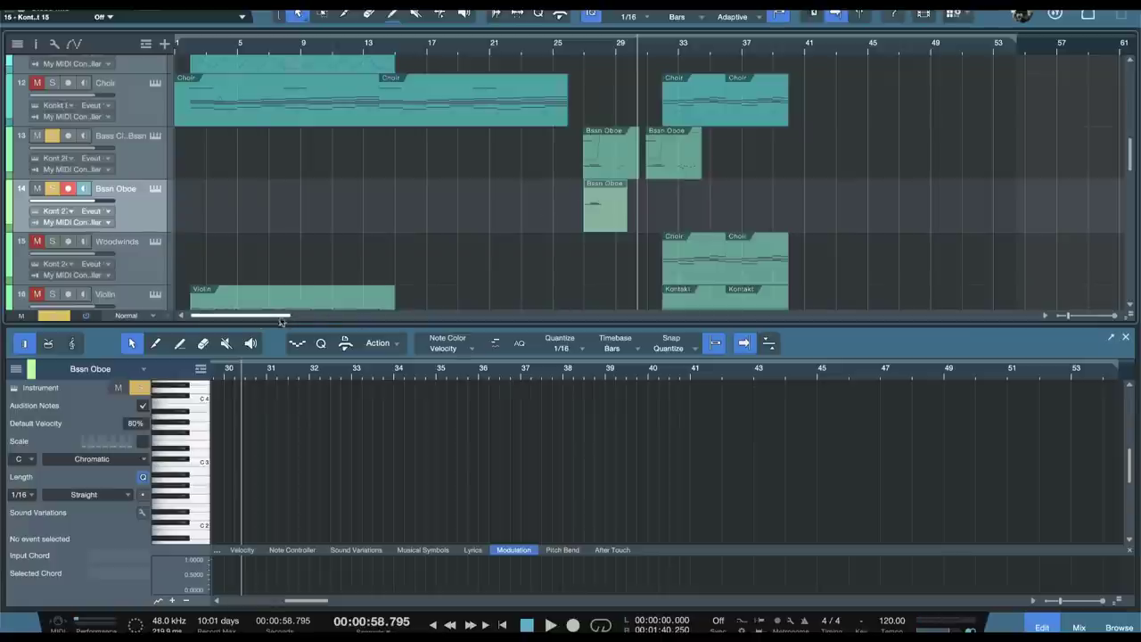
scroll(300, 229, up, 5)
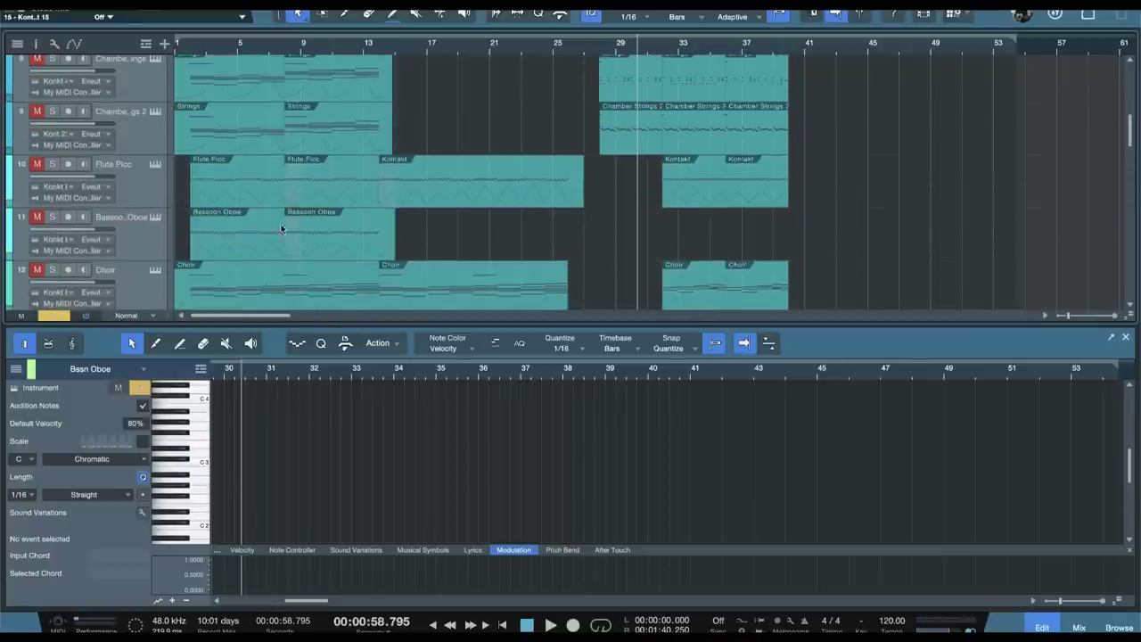
click(51, 217)
scroll(55, 227, up, 2)
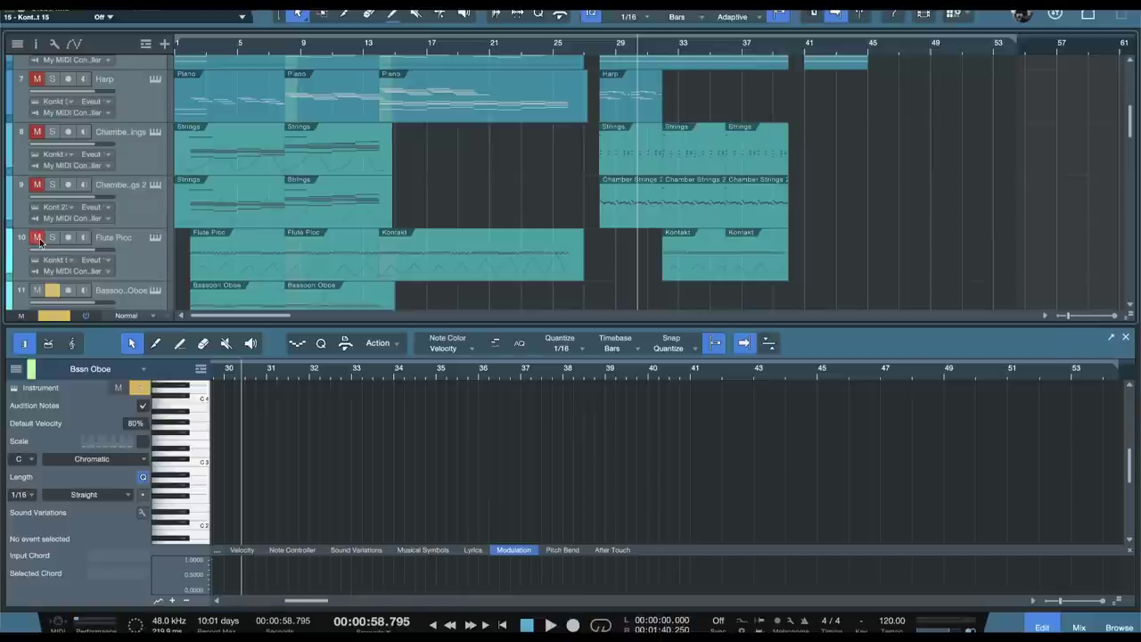
click(51, 238)
scroll(104, 225, up, 1)
scroll(121, 236, up, 6)
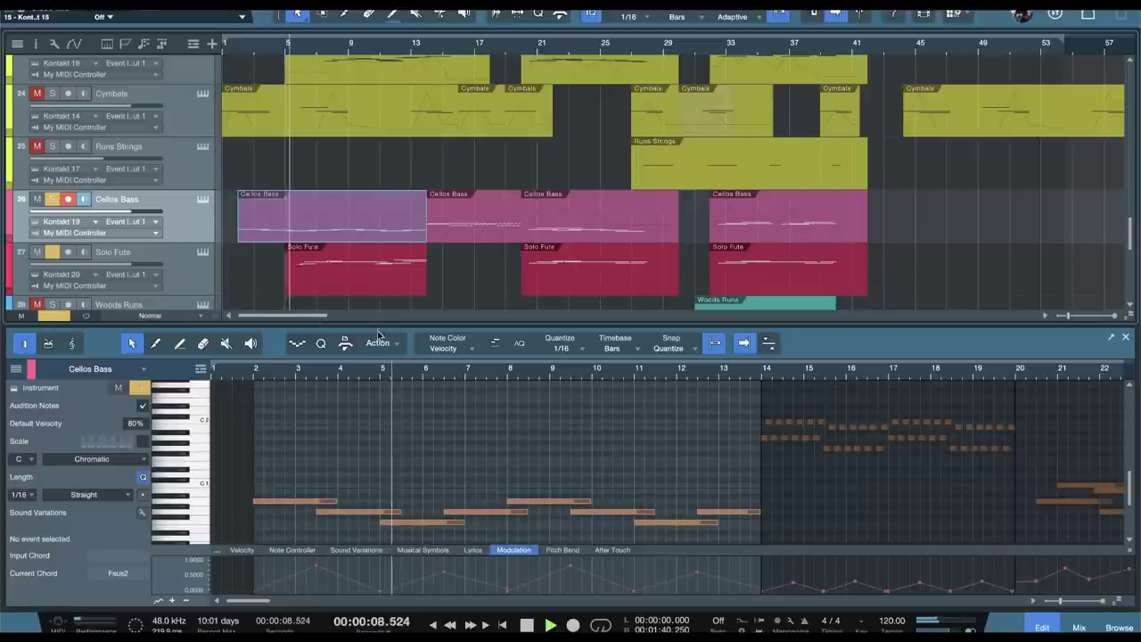
Step: Show the Solo Fute part's notes in the editor while the song plays
click(345, 279)
scroll(403, 489, up, 2)
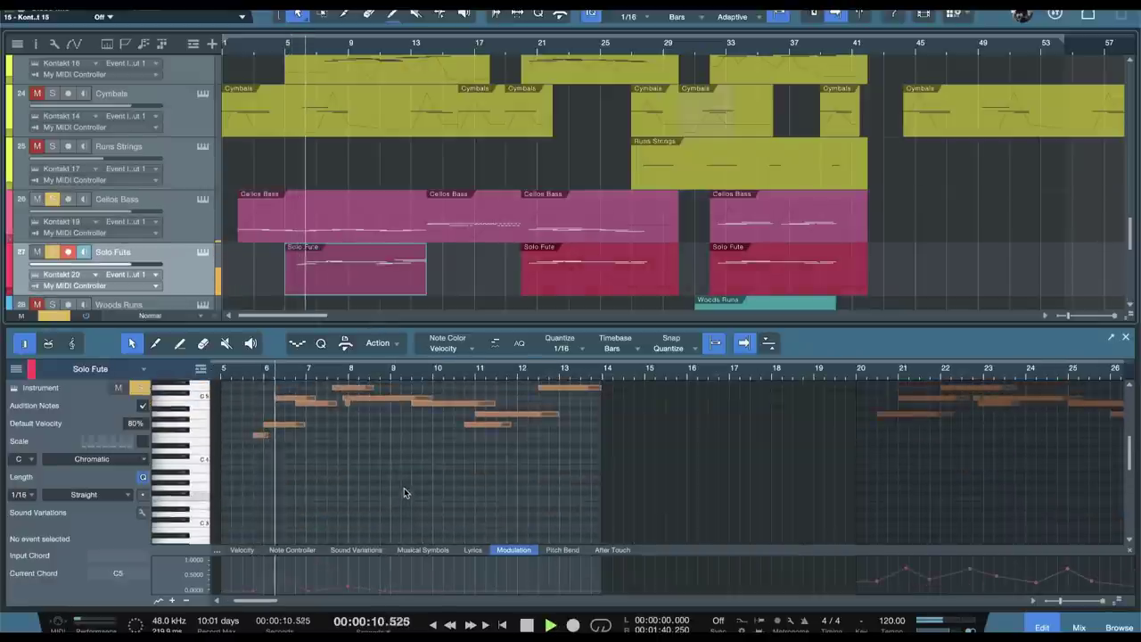
scroll(407, 489, up, 3)
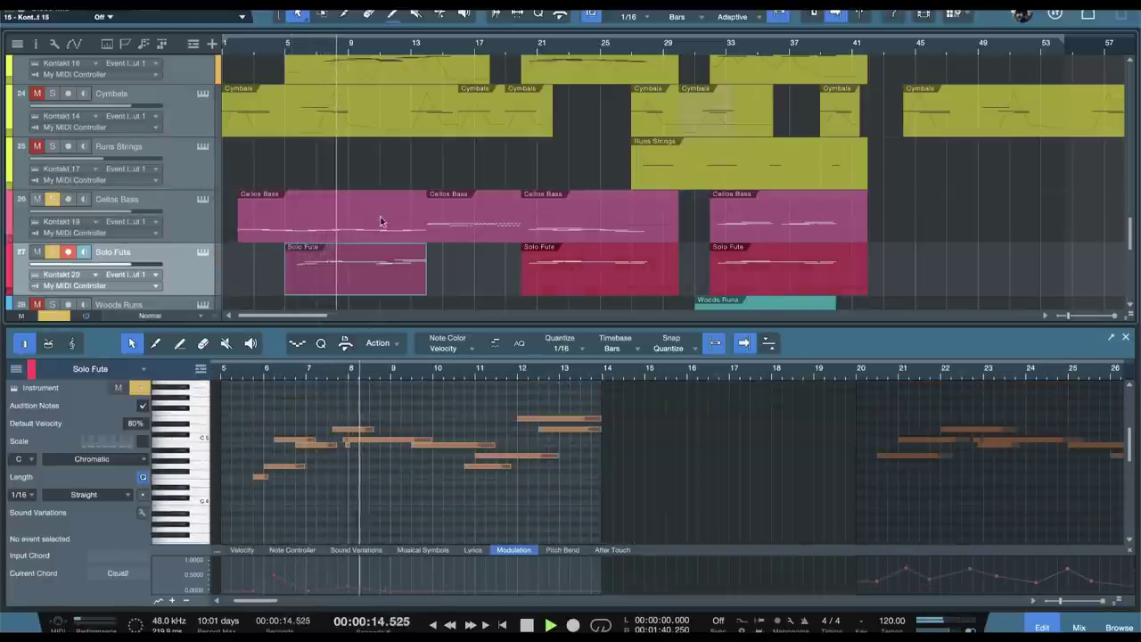
scroll(377, 195, down, 2)
scroll(378, 198, down, 4)
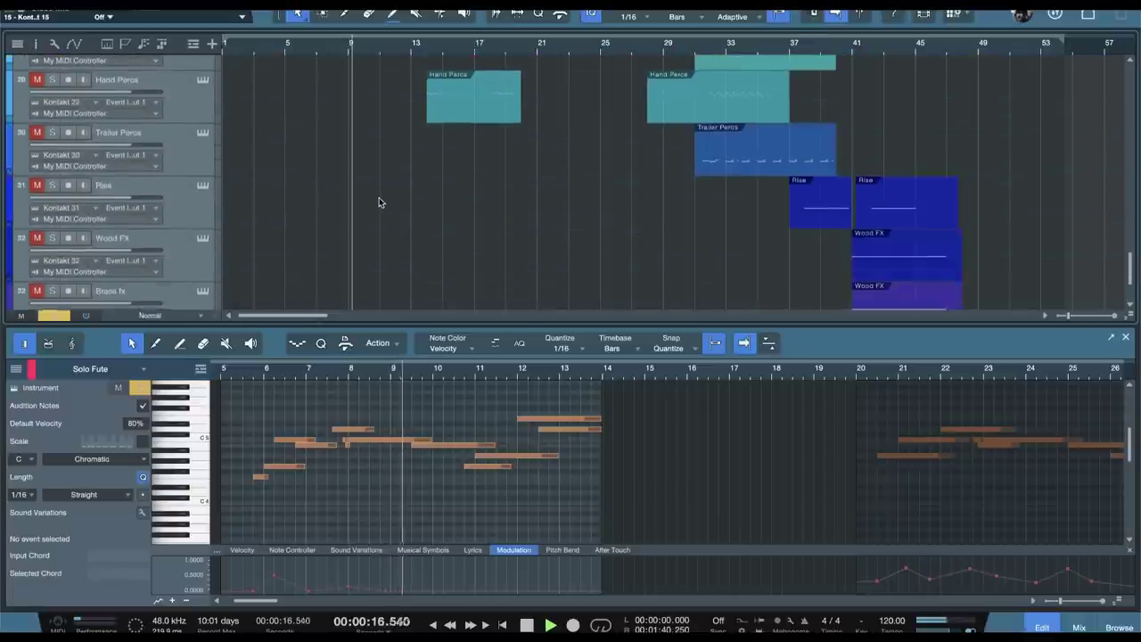
scroll(380, 205, up, 5)
scroll(380, 205, up, 4)
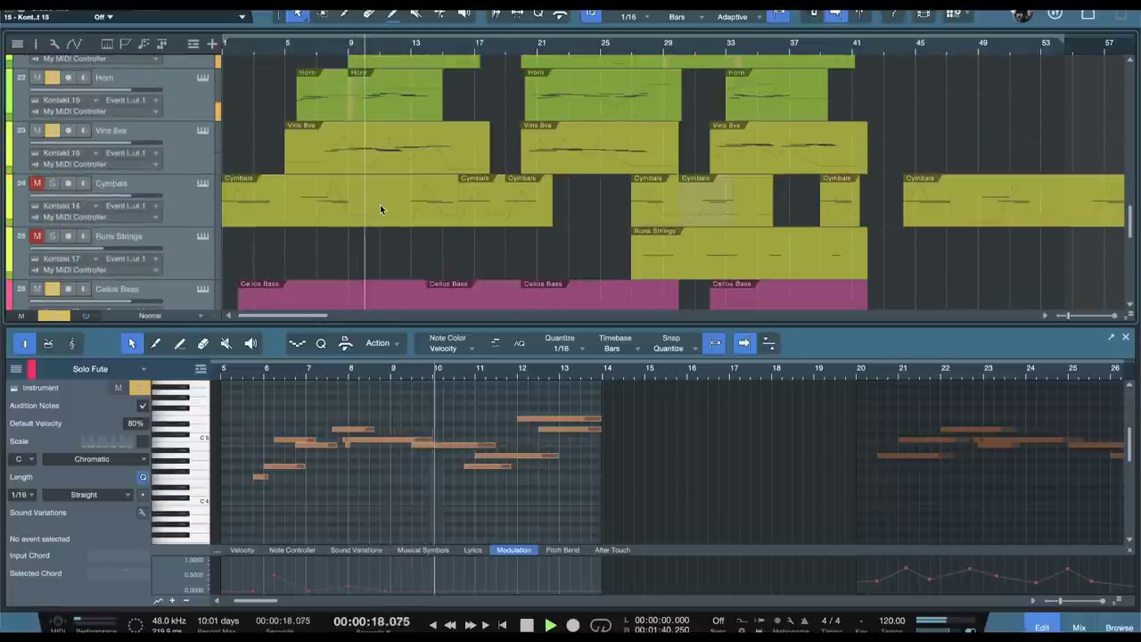
Step: View the Vlns 8va part, then the Horns track's part, in the editor
click(383, 147)
scroll(637, 487, up, 2)
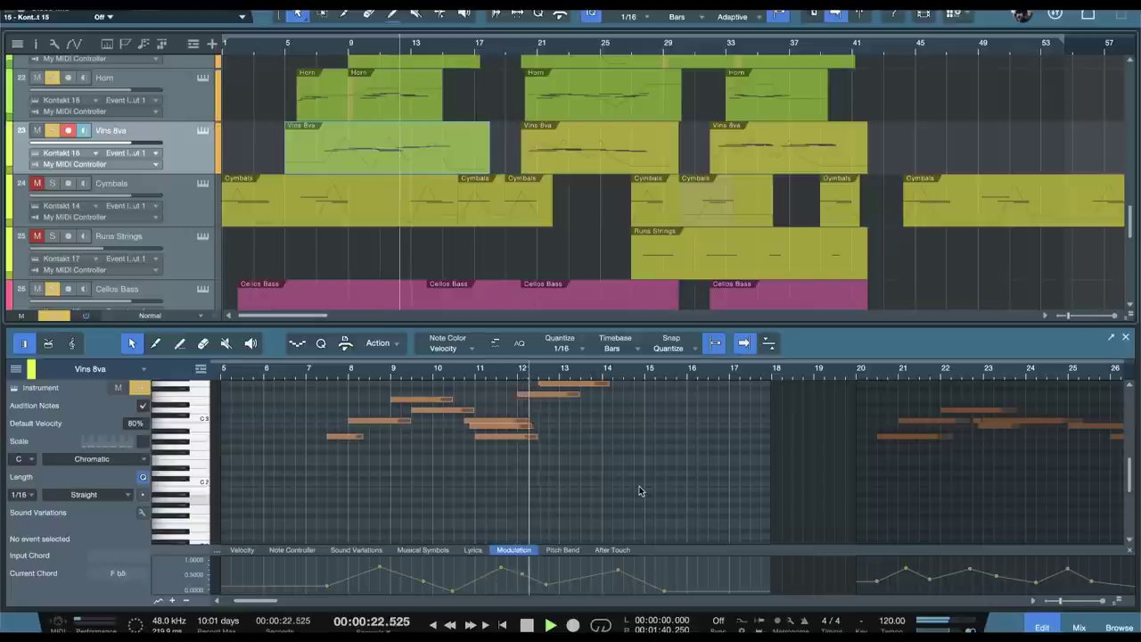
scroll(639, 486, up, 1)
scroll(639, 488, up, 4)
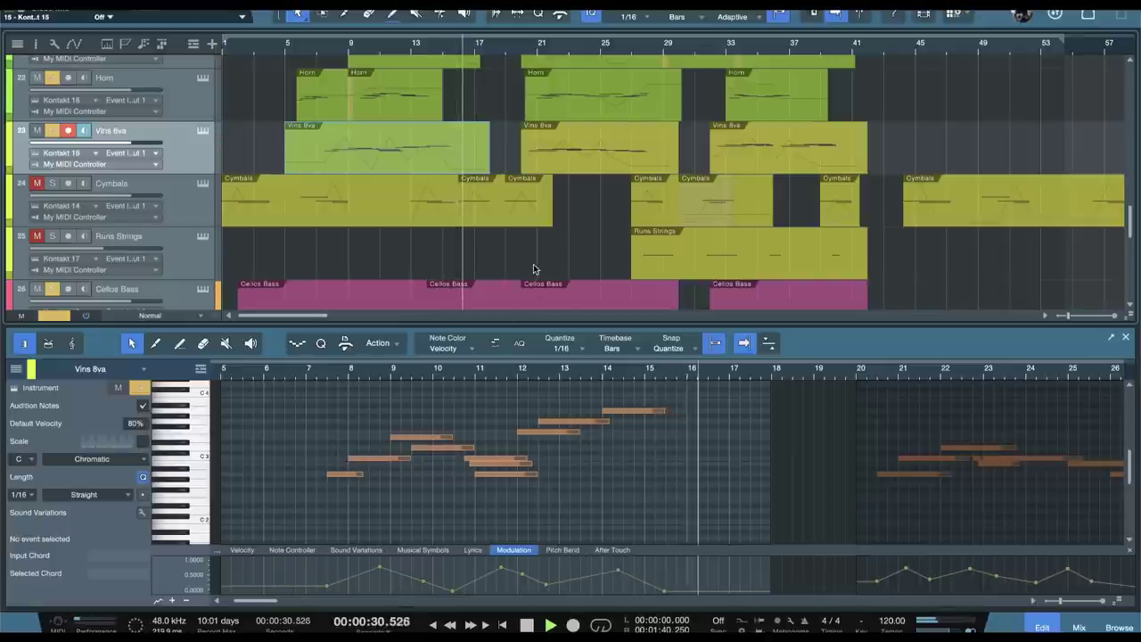
scroll(533, 268, up, 1)
scroll(533, 264, up, 2)
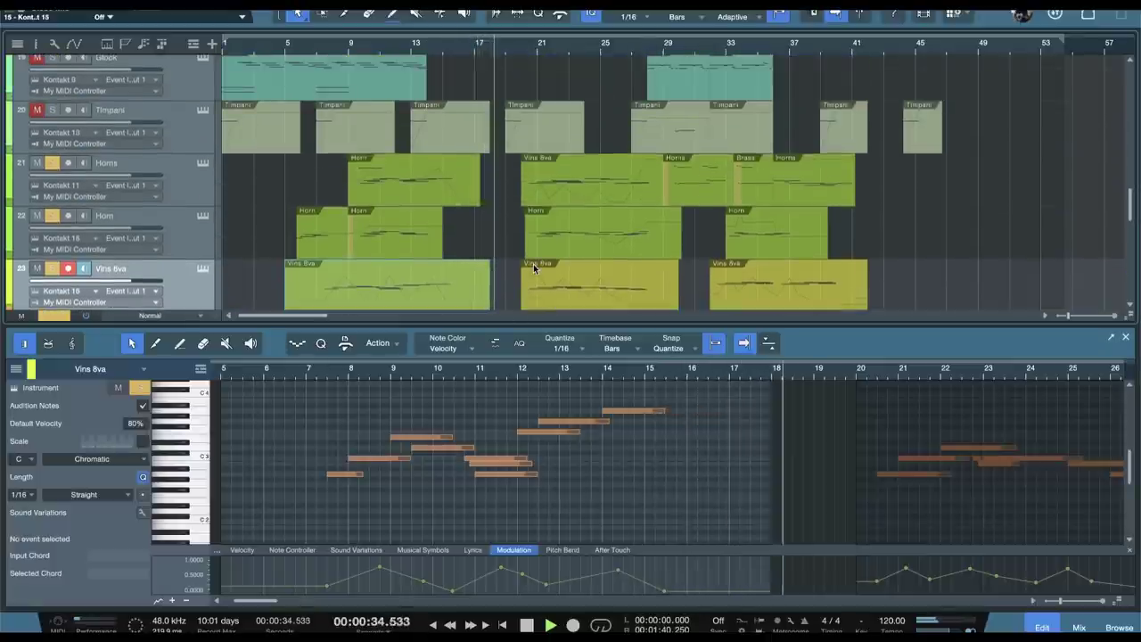
click(572, 181)
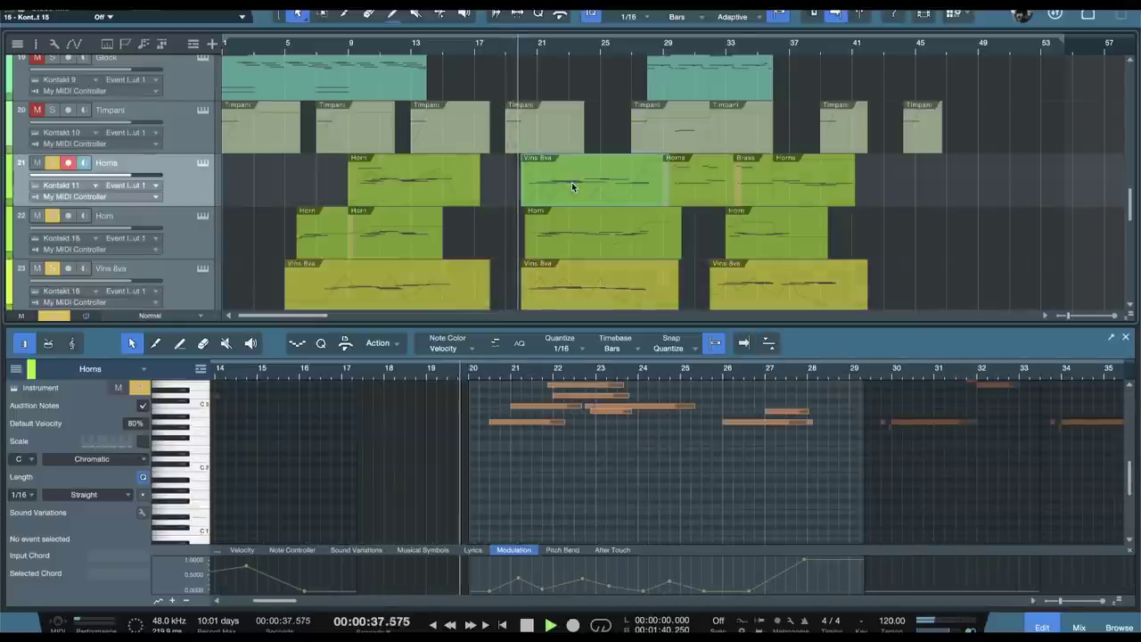
Step: Review the Horn and Horns parts in the editor, then stop playback near 1:20
click(576, 241)
scroll(666, 405, up, 3)
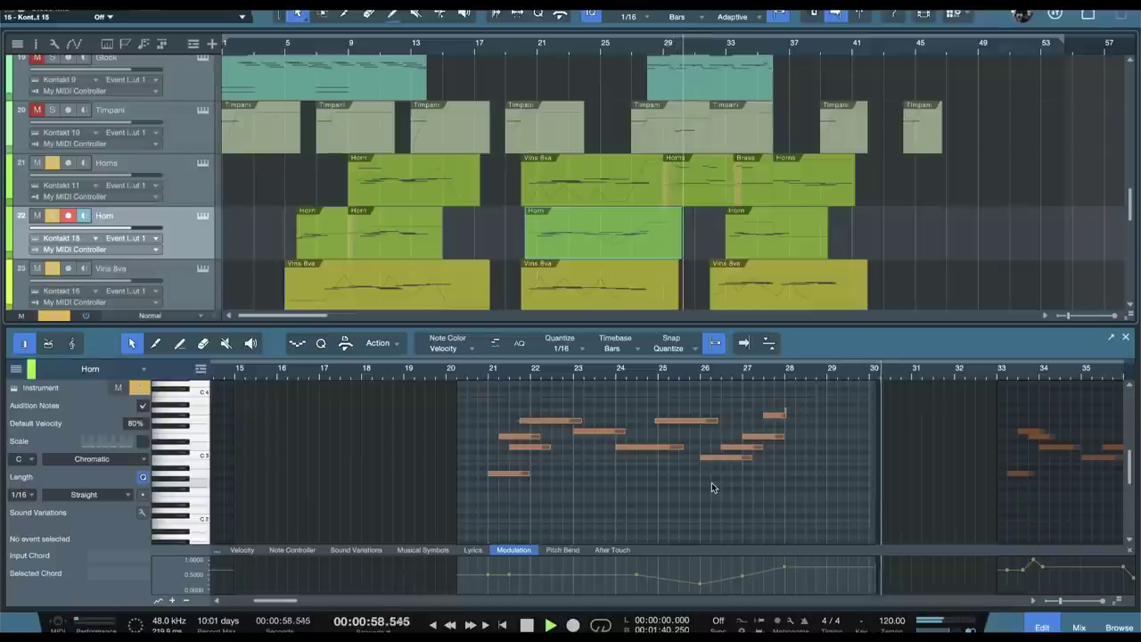
click(714, 192)
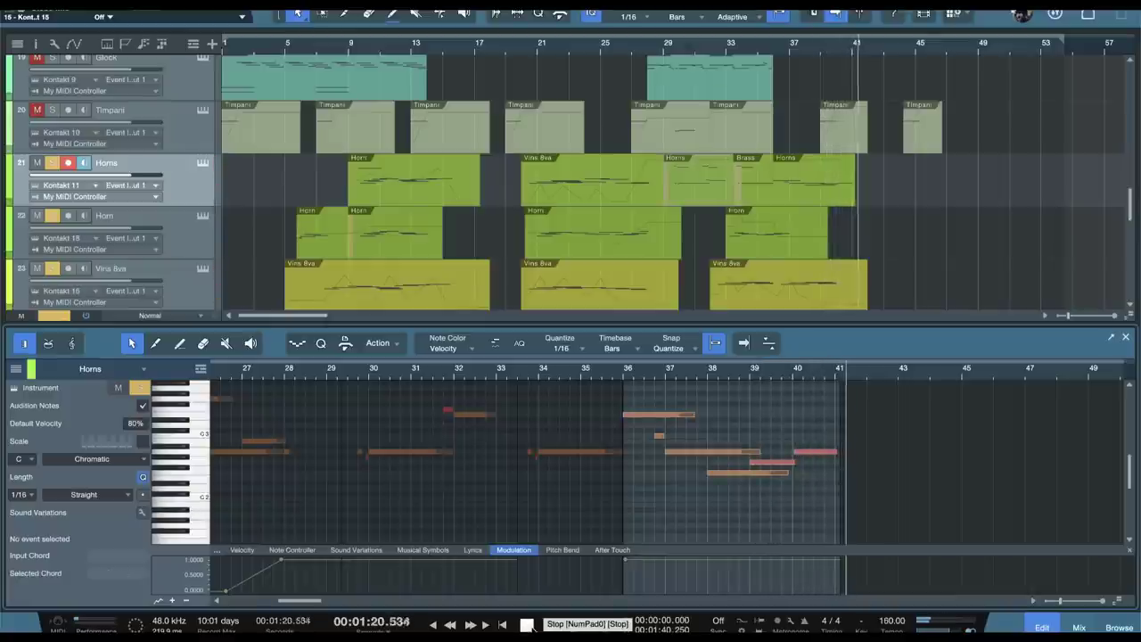
click(528, 624)
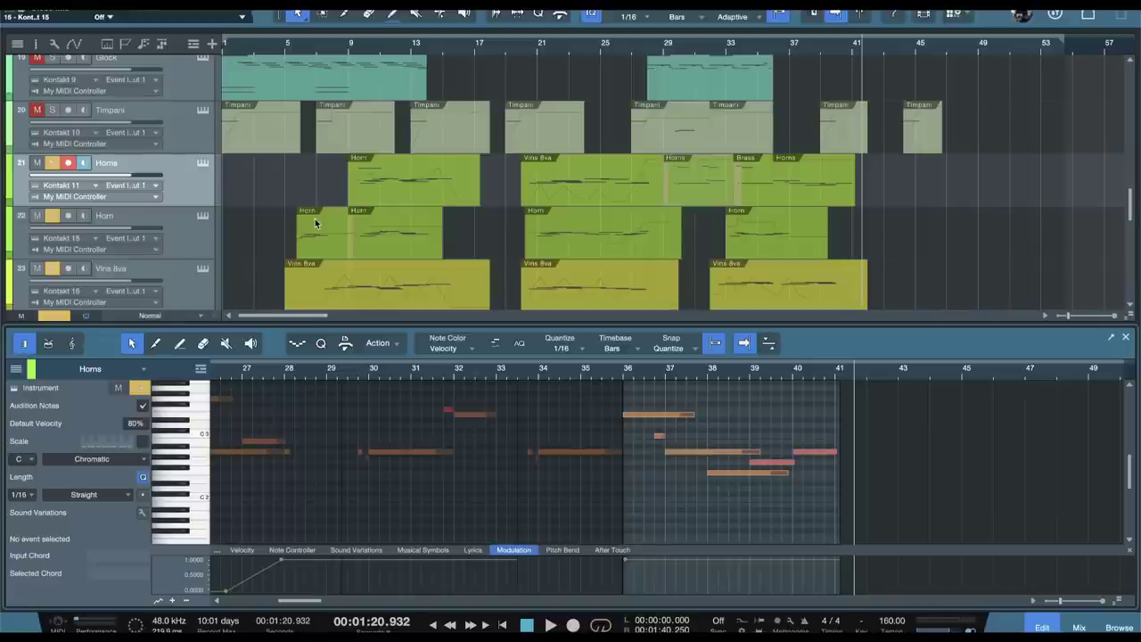
scroll(288, 191, up, 2)
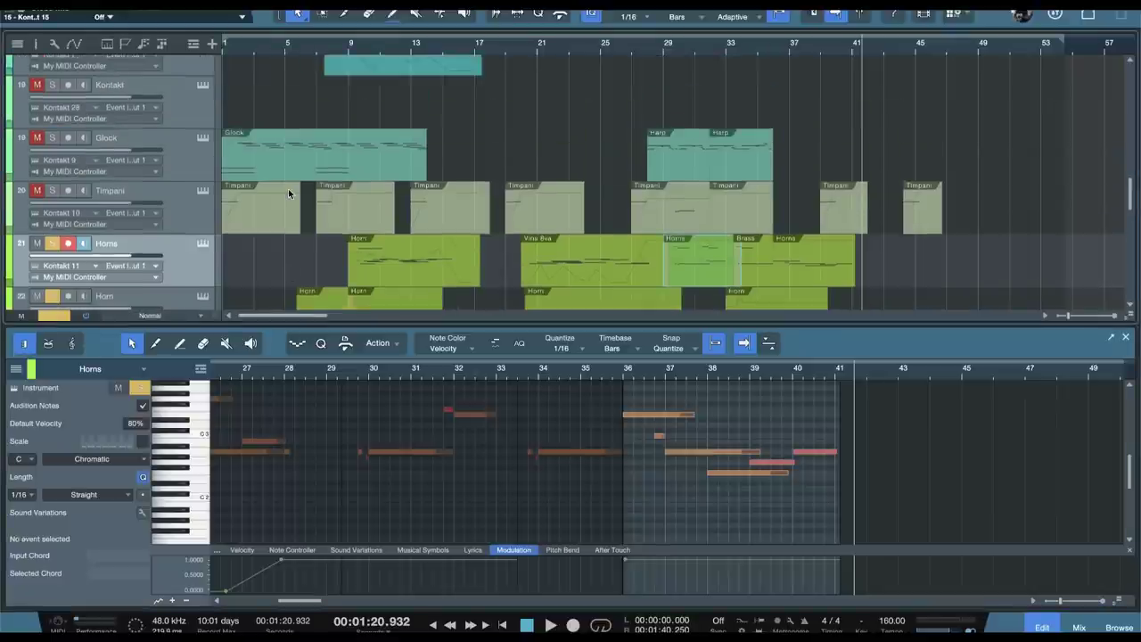
click(202, 203)
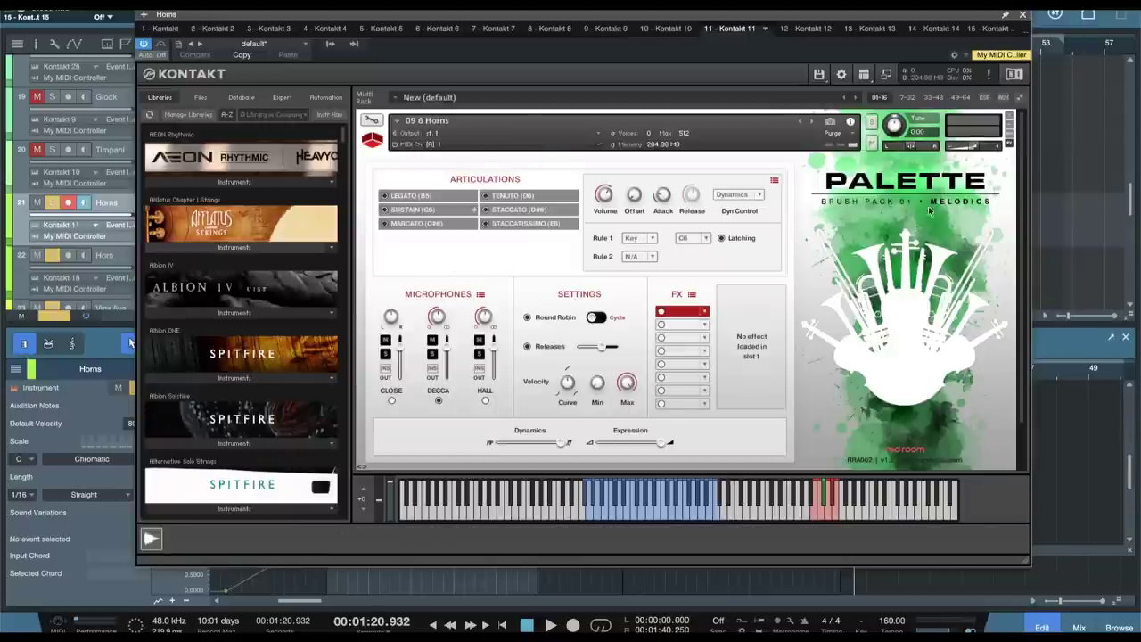
click(1021, 17)
scroll(153, 217, down, 5)
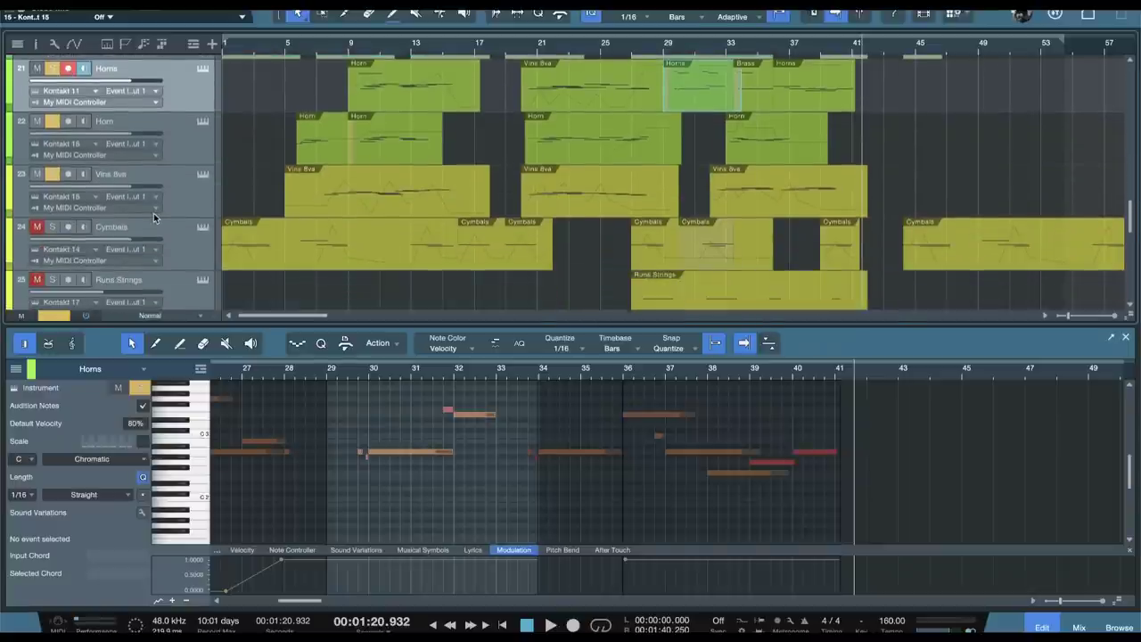
Step: Clear all track solos and show the Choir FX track's notes
scroll(156, 217, down, 1)
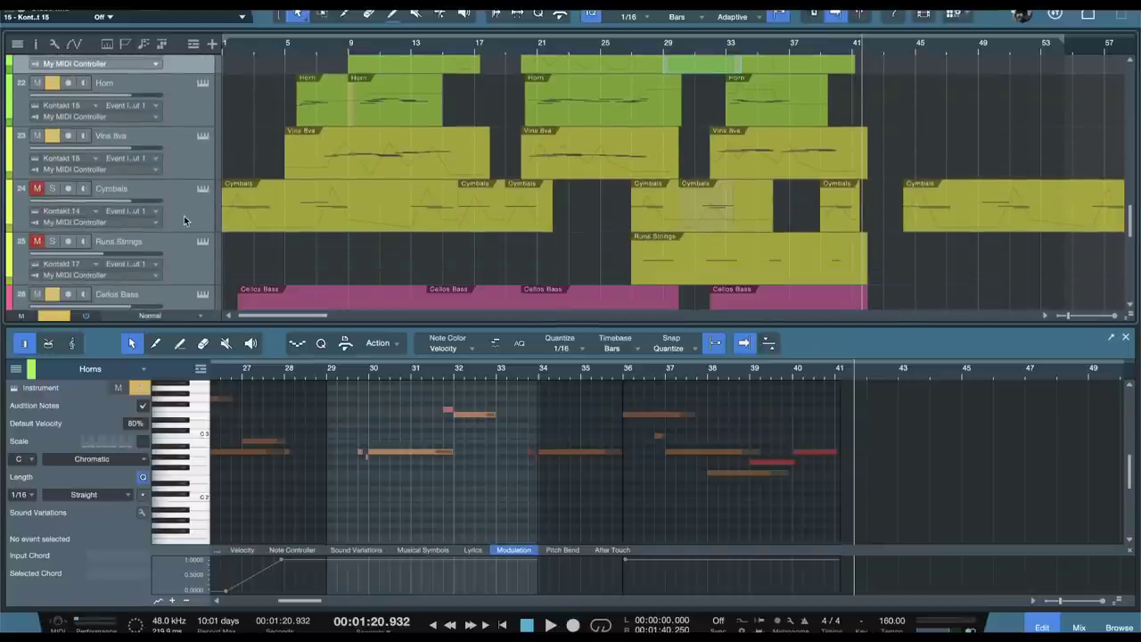
scroll(189, 295, down, 1)
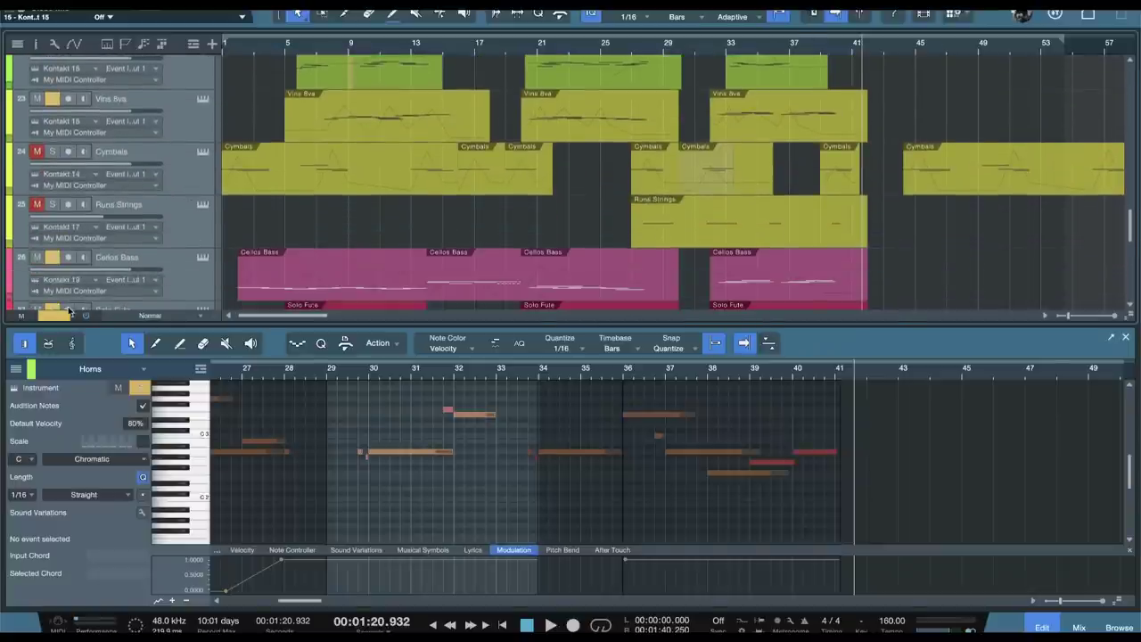
click(64, 316)
scroll(195, 219, down, 3)
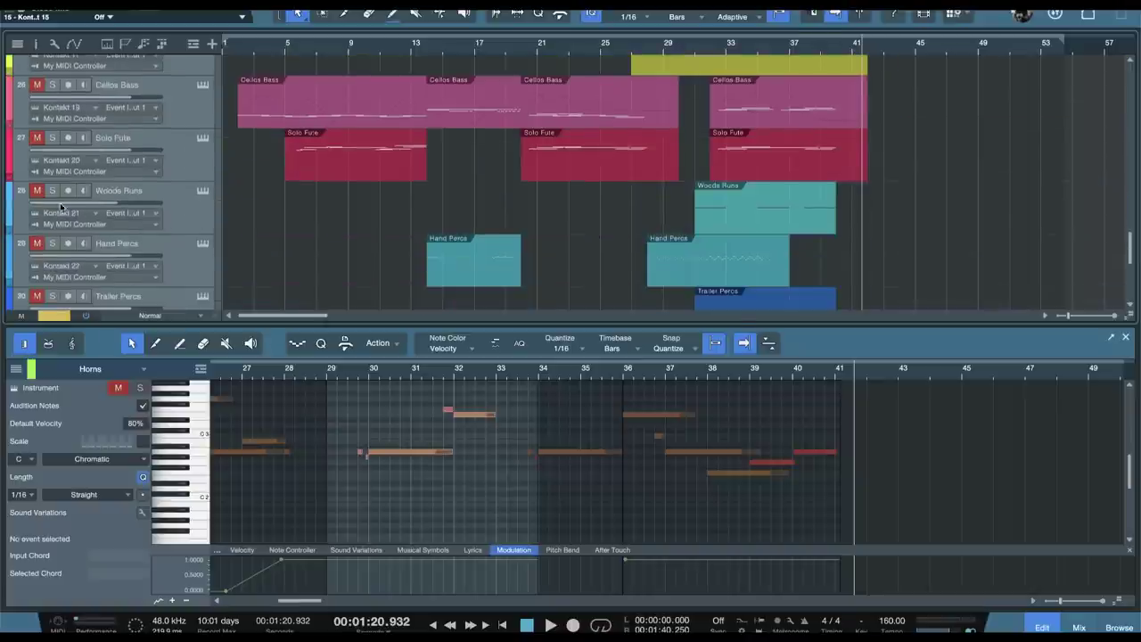
scroll(189, 227, down, 4)
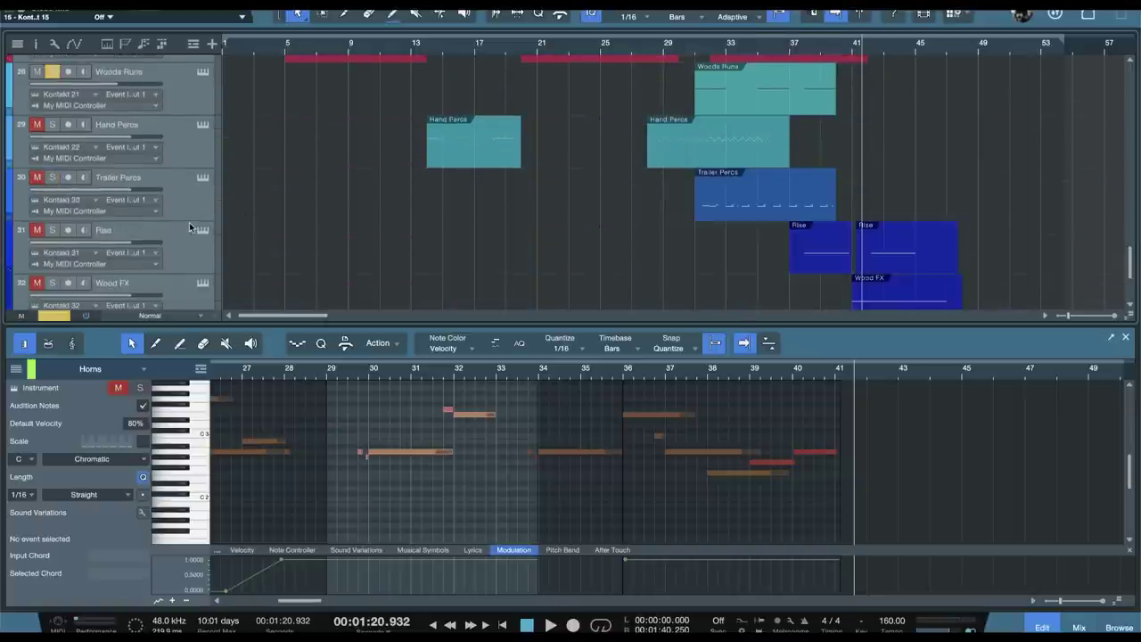
scroll(188, 223, down, 2)
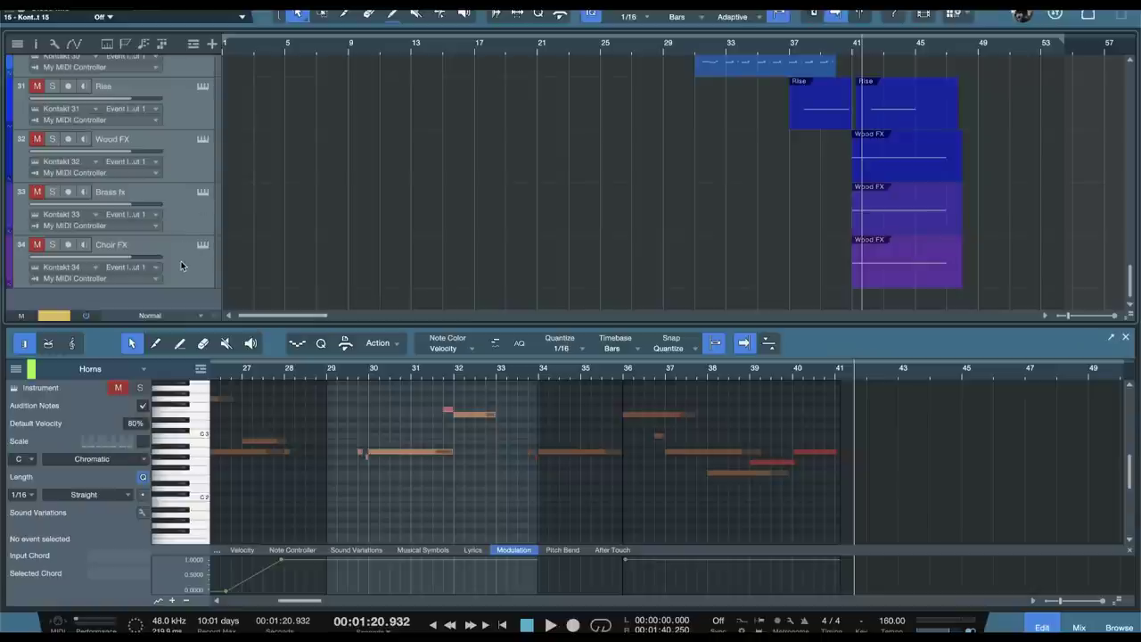
click(47, 246)
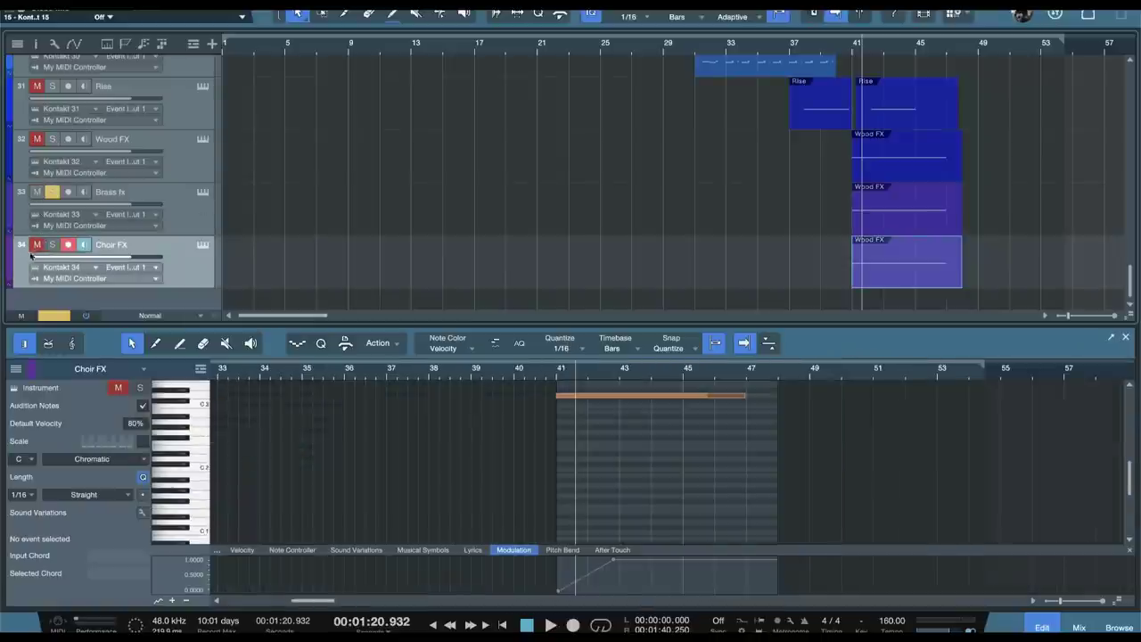
Step: Unmute the Rise track and load the Runs Strings notes into the editor
scroll(59, 191, up, 1)
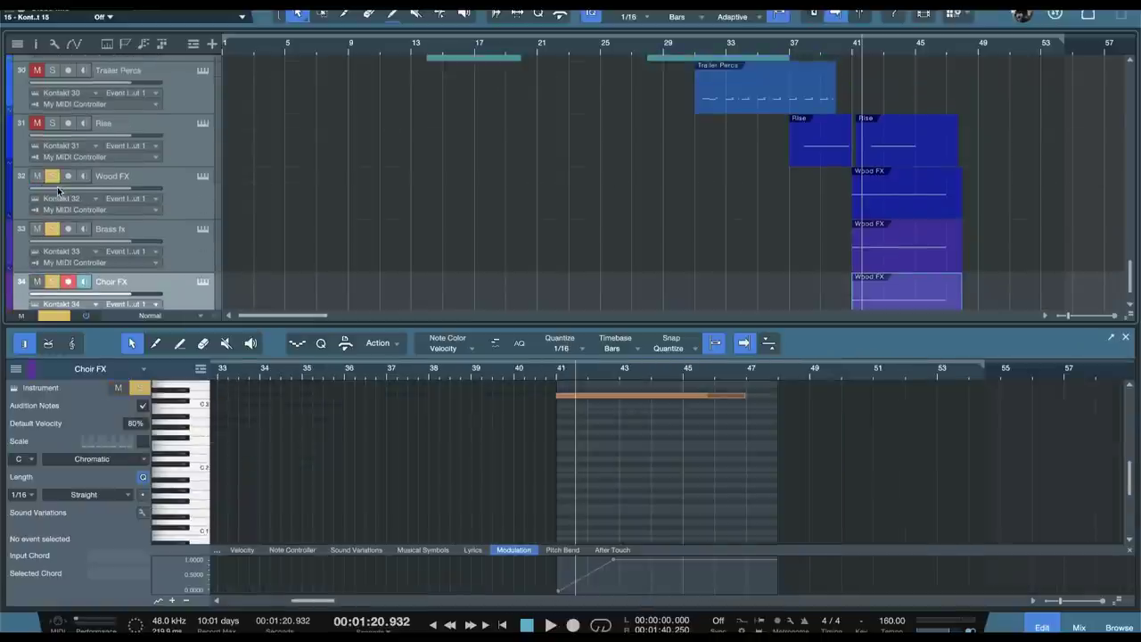
click(38, 124)
scroll(122, 236, up, 2)
scroll(199, 235, up, 4)
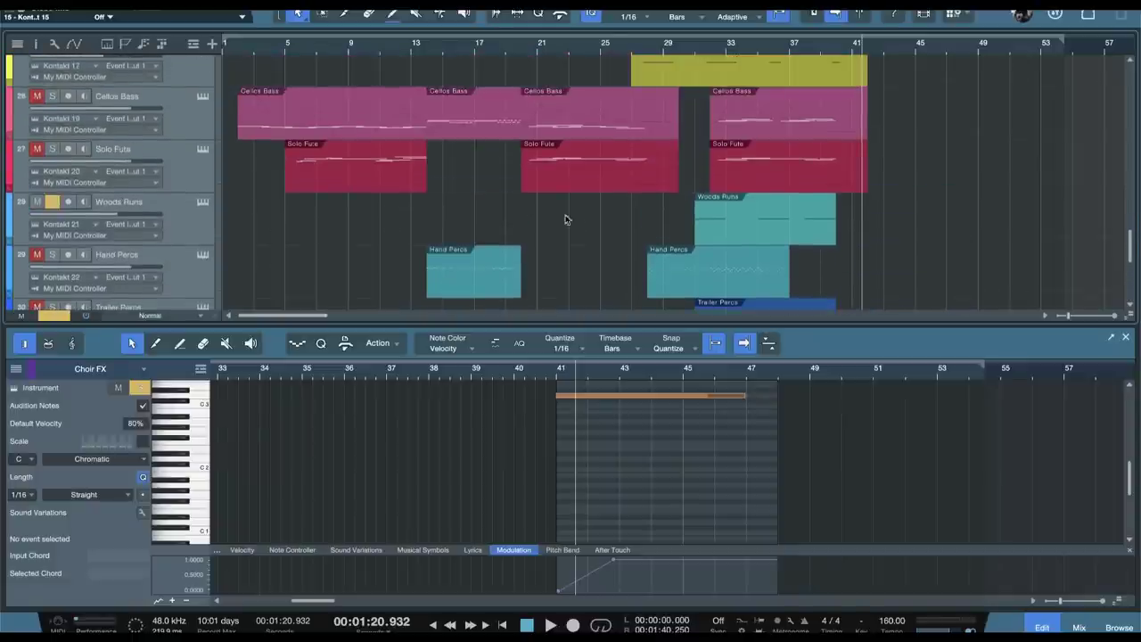
scroll(560, 223, down, 1)
scroll(558, 223, up, 8)
scroll(252, 214, down, 2)
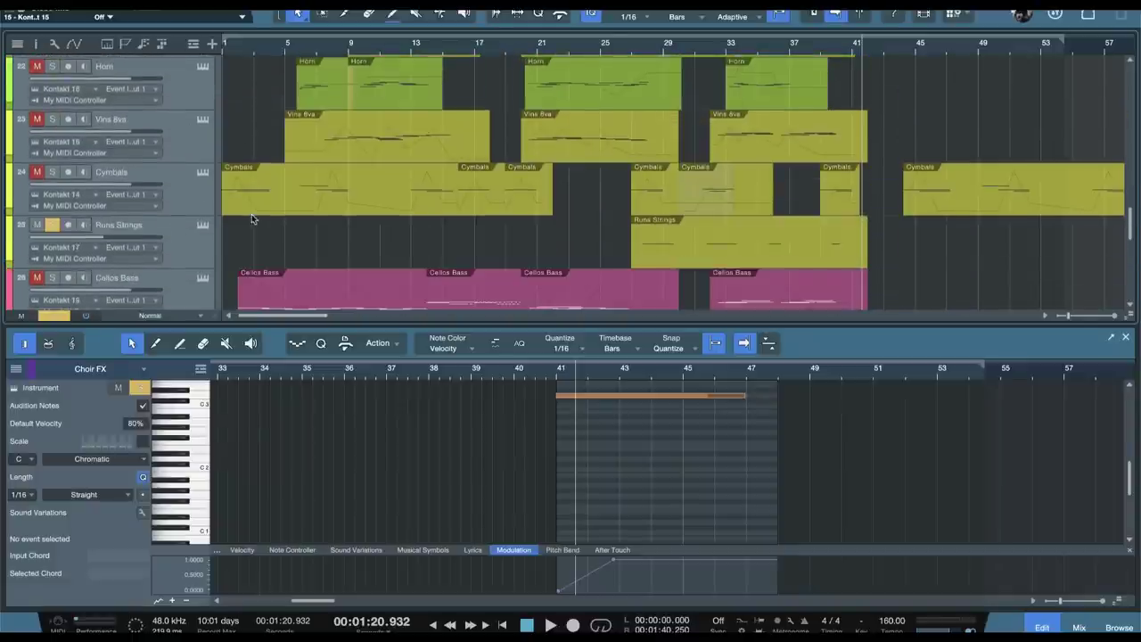
click(200, 234)
Step: In the Runs Strings patch, choose Natural Minor, preview 1 and 2 octaves up from the 5th, then close it
click(204, 227)
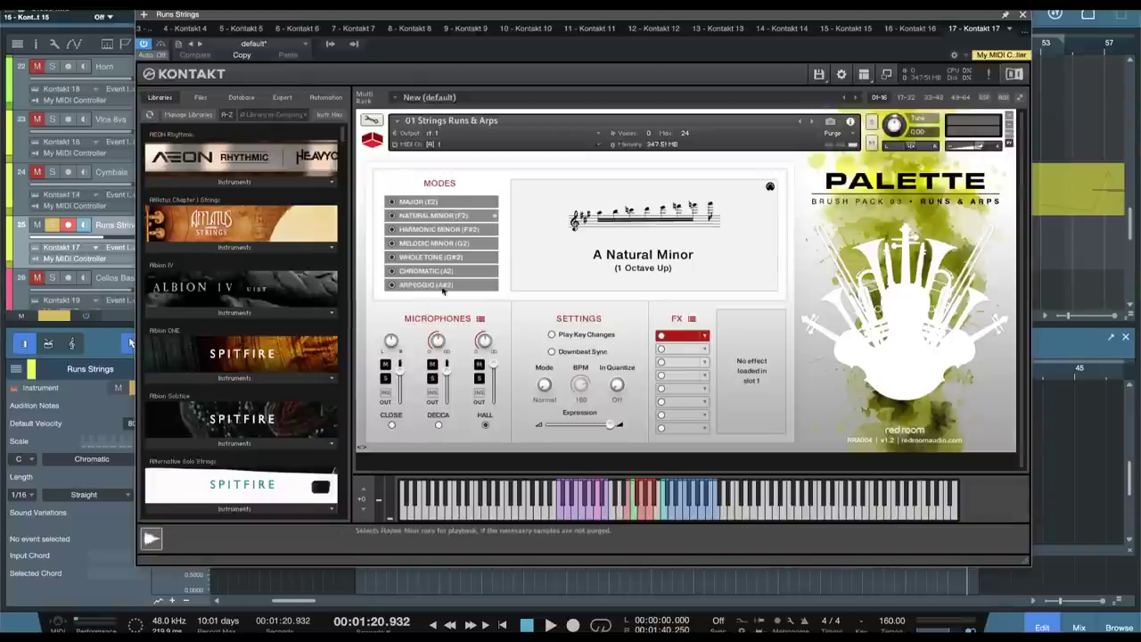
click(687, 515)
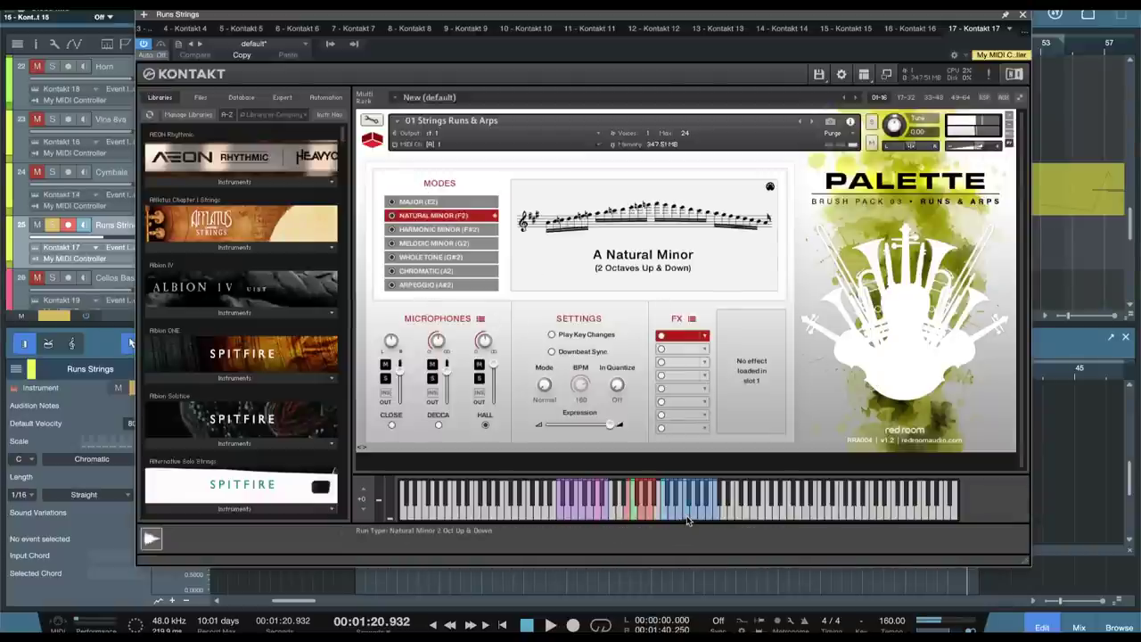
click(704, 519)
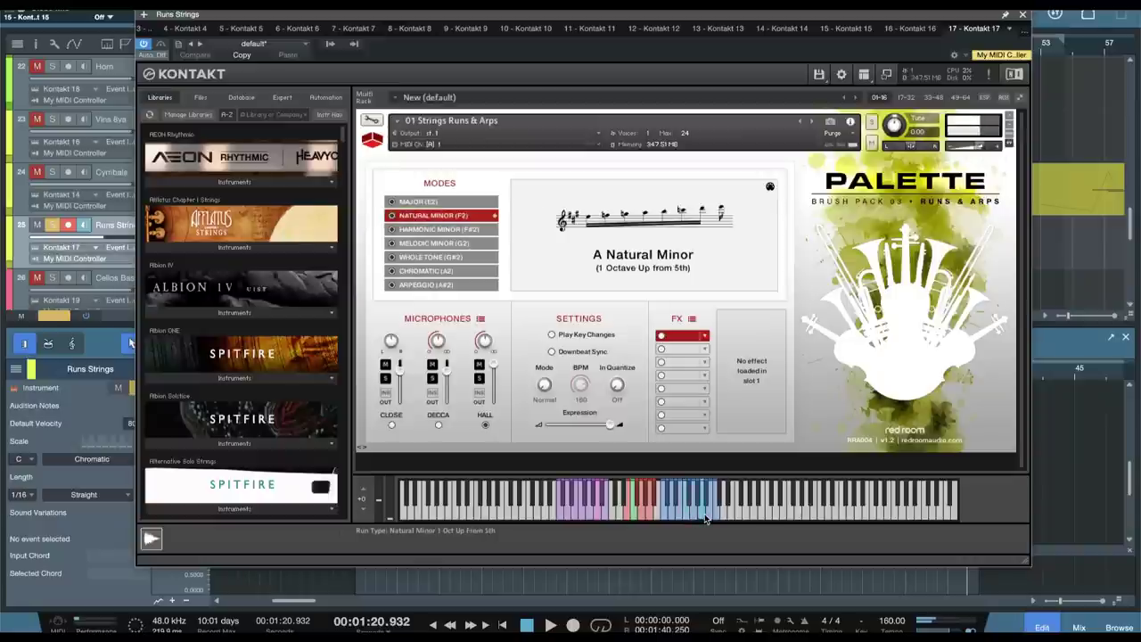
click(714, 519)
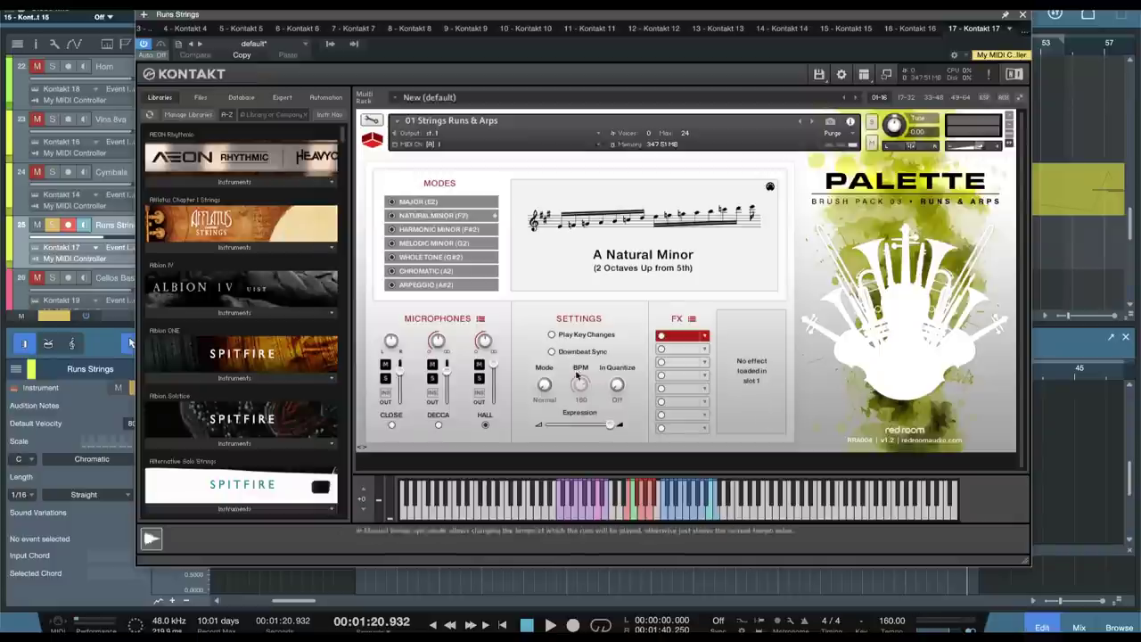
click(1022, 14)
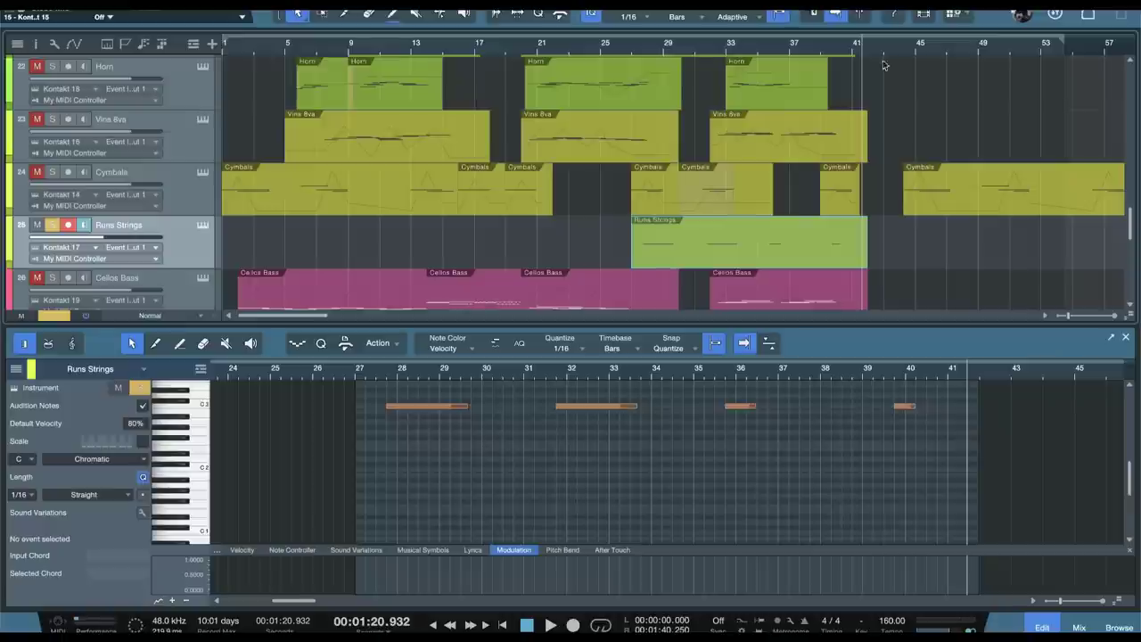
Step: Play from bar 28 with Woods Runs and Runs Strings selected, following the tracks down to Brass fx
click(631, 44)
scroll(687, 187, down, 5)
scroll(700, 200, up, 2)
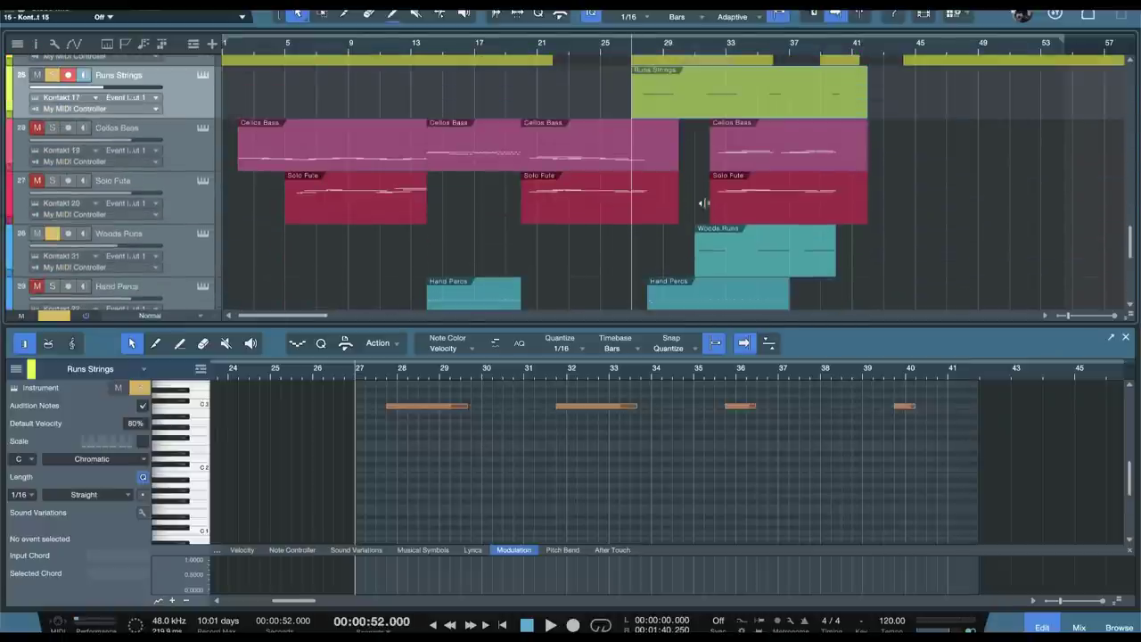
click(202, 259)
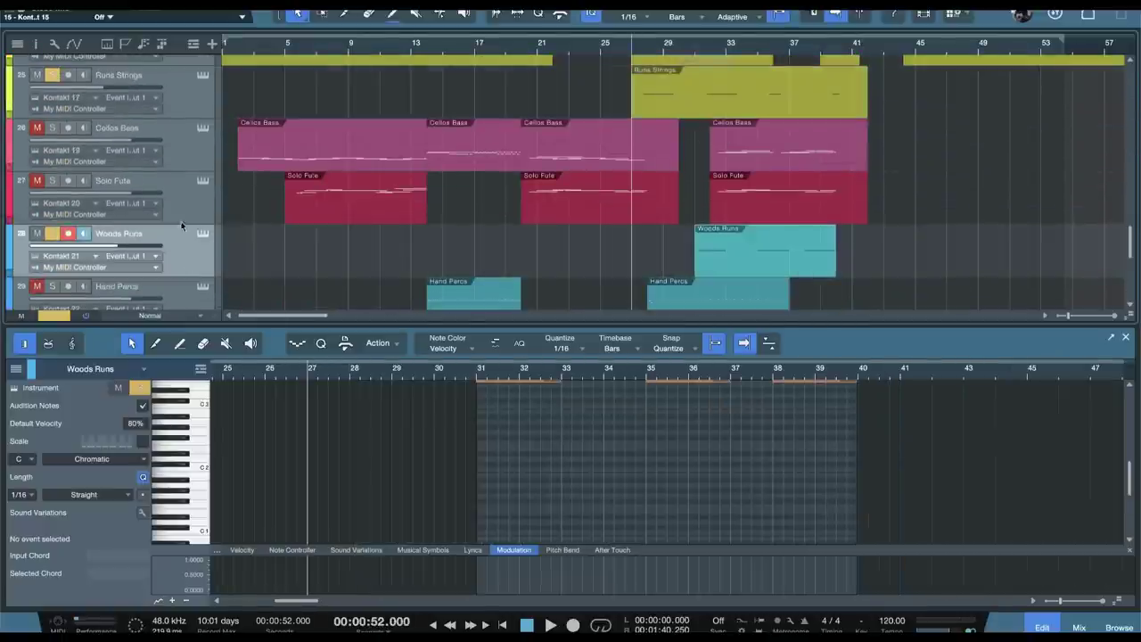
ctrl+click(194, 99)
key(space)
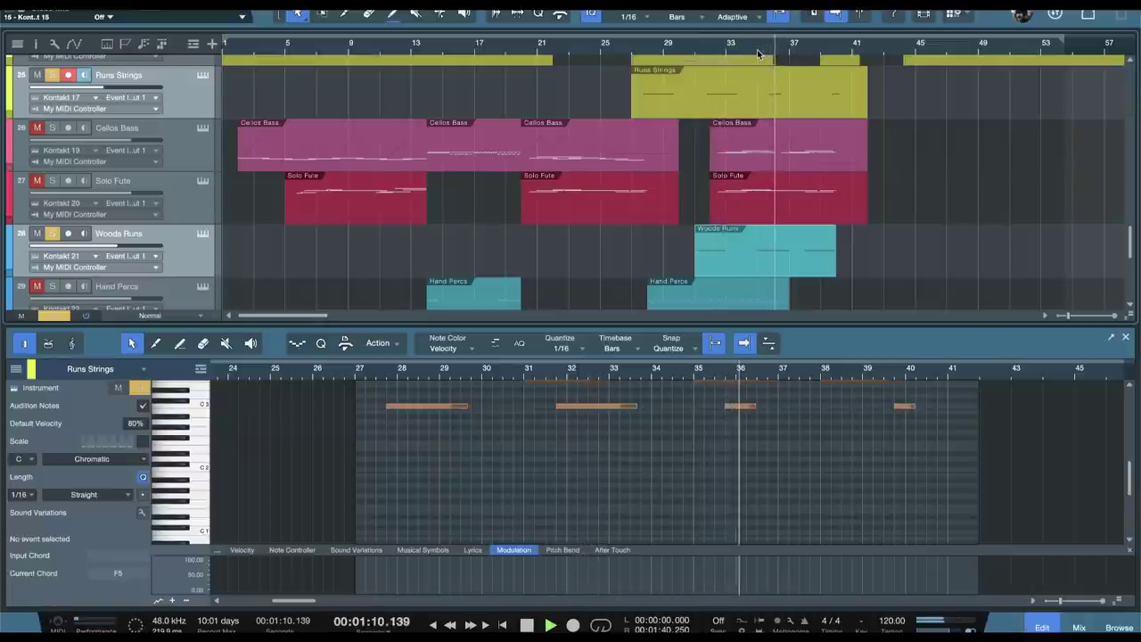
scroll(940, 236, down, 3)
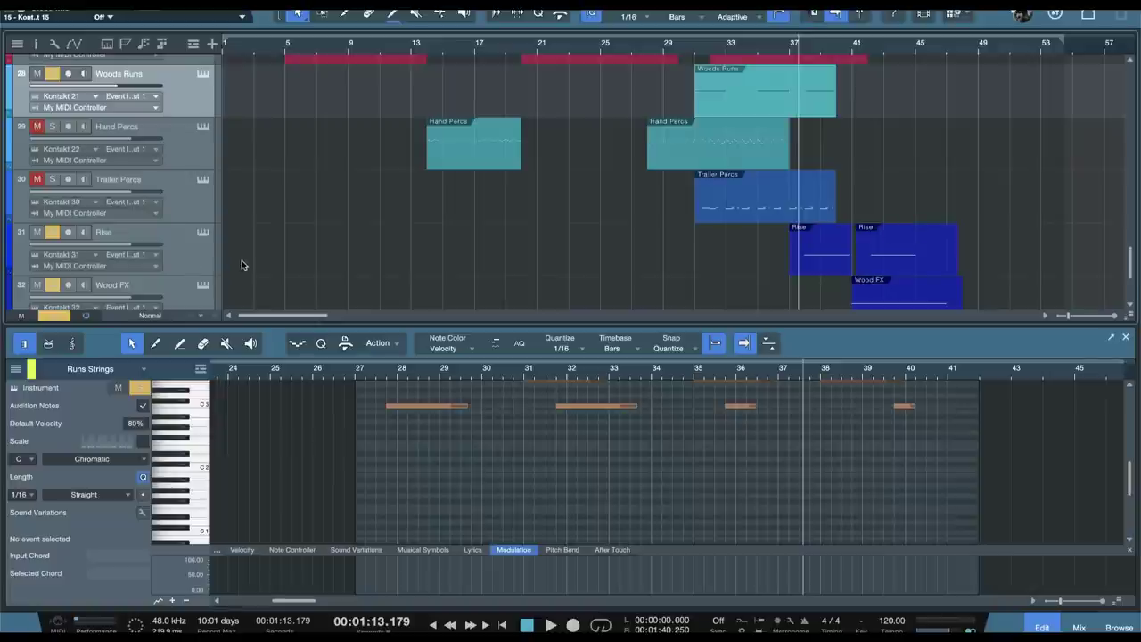
scroll(241, 264, down, 1)
scroll(383, 303, right, 5)
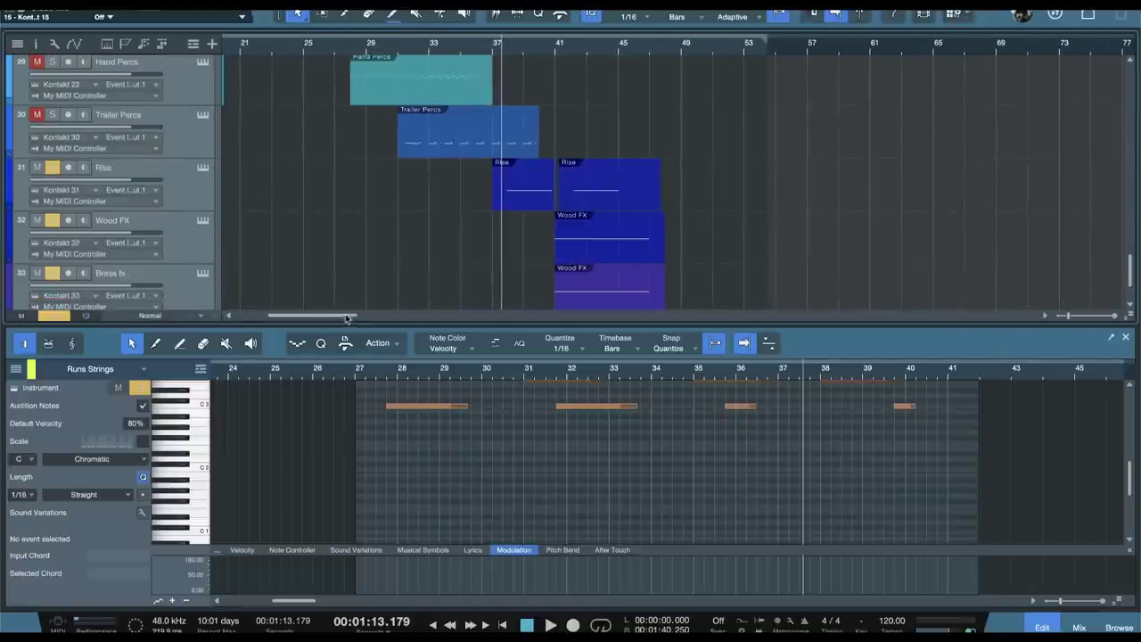
scroll(503, 244, down, 1)
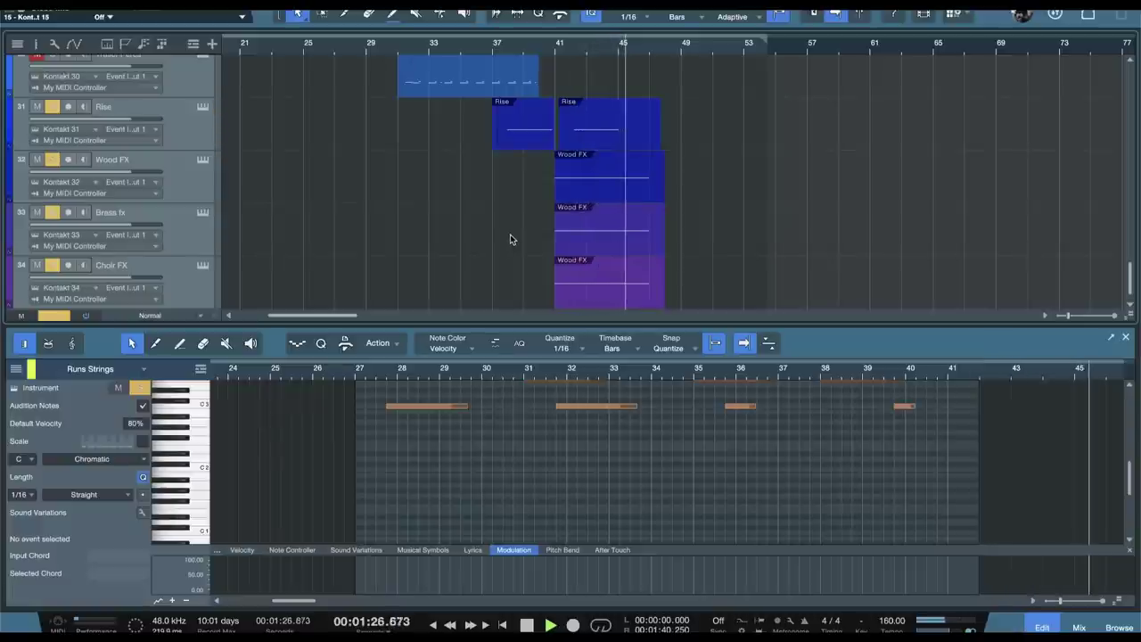
scroll(510, 239, up, 2)
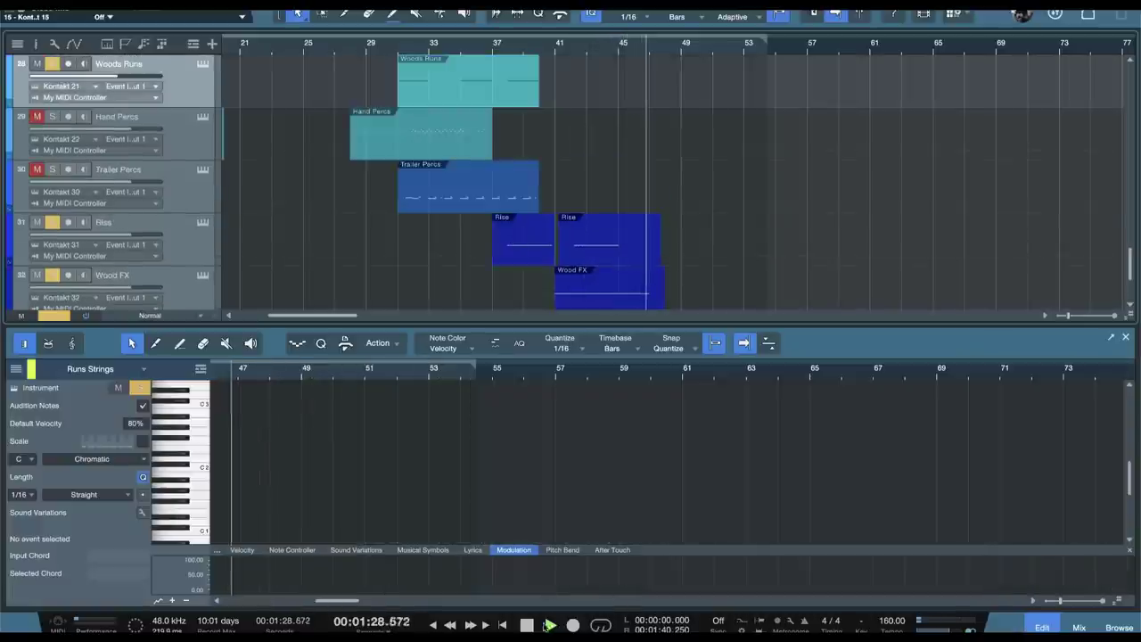
scroll(524, 255, down, 3)
Step: Open the Brass fx track's Kontakt patch and audition SHORT effects, including Dense Cluster Rips
click(197, 190)
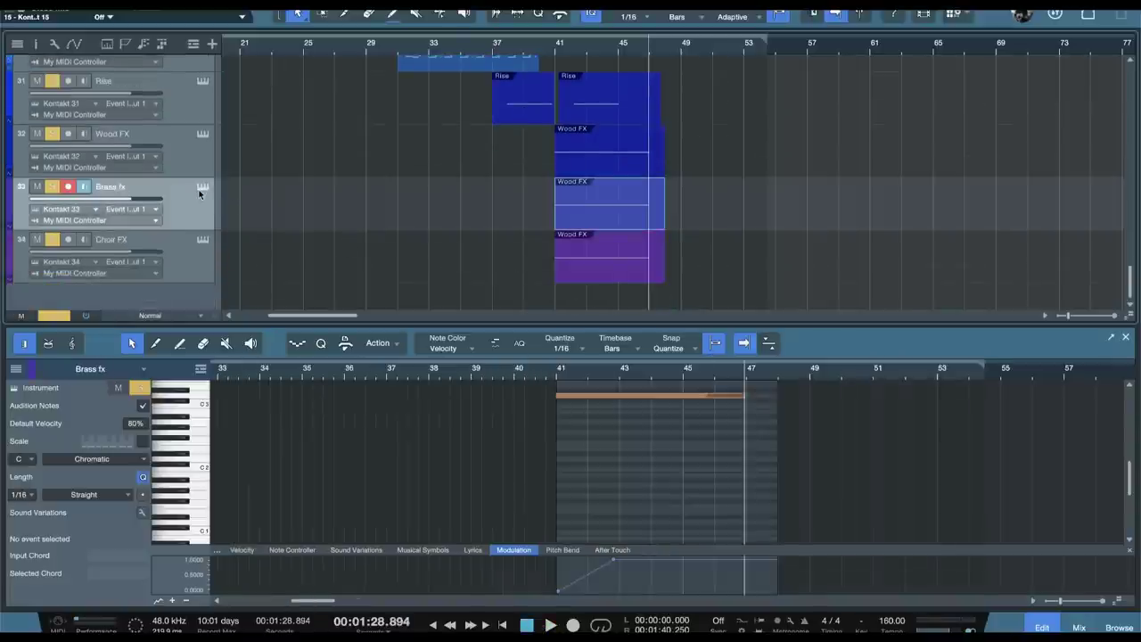
click(201, 189)
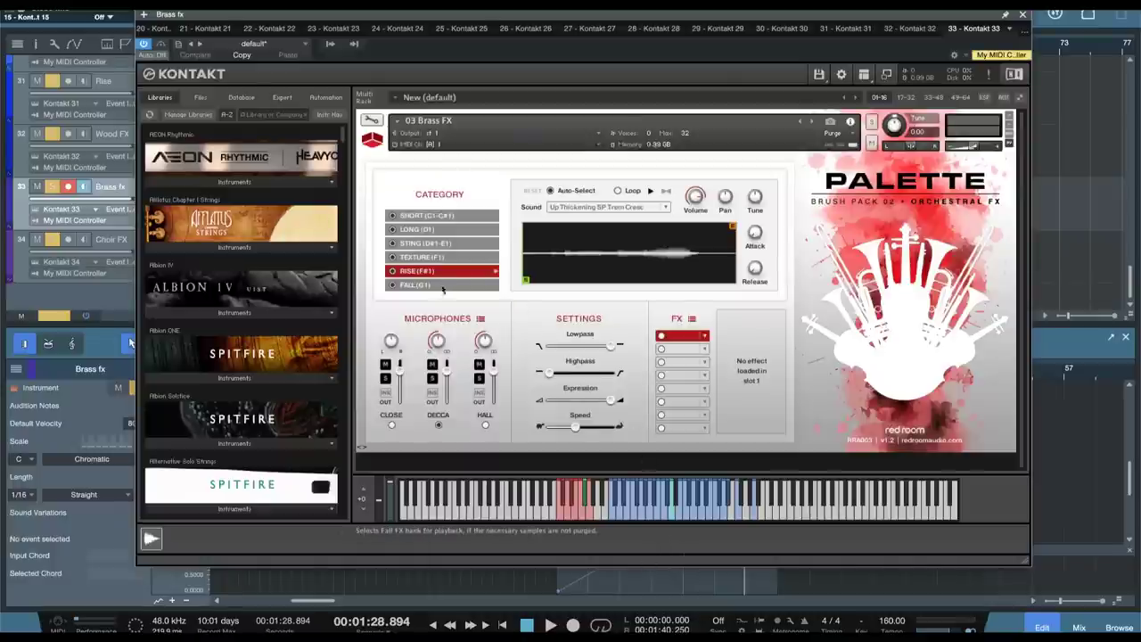
click(562, 517)
click(662, 518)
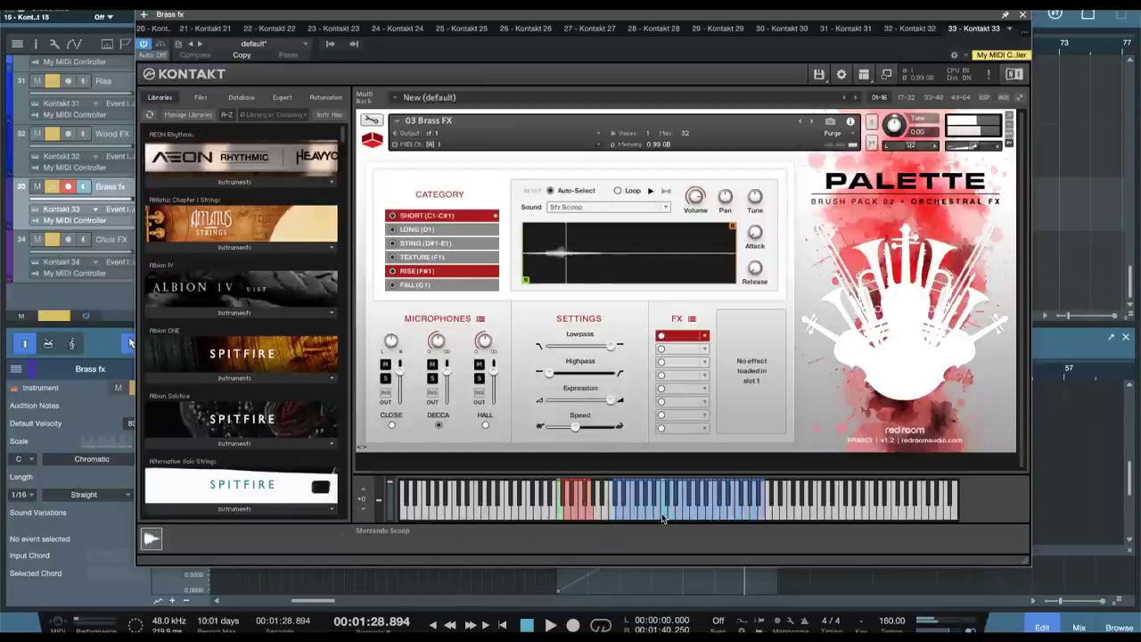
click(711, 516)
click(727, 517)
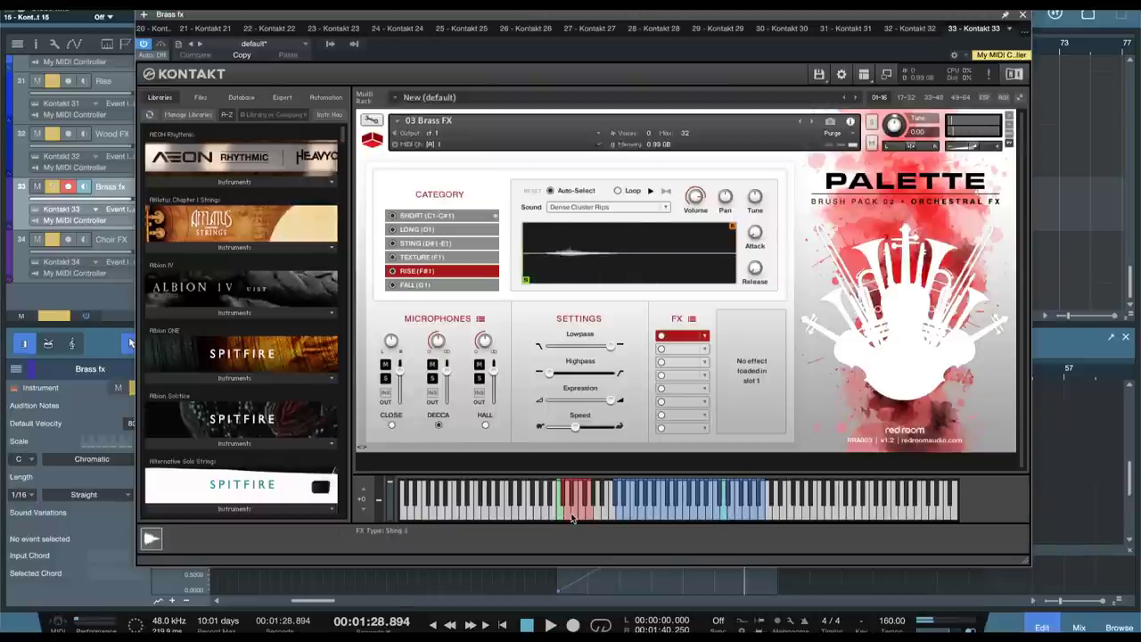
Step: Audition LONG and TEXTURE sounds, ending on the Up Thickening SP Trem Cresc rise
click(687, 519)
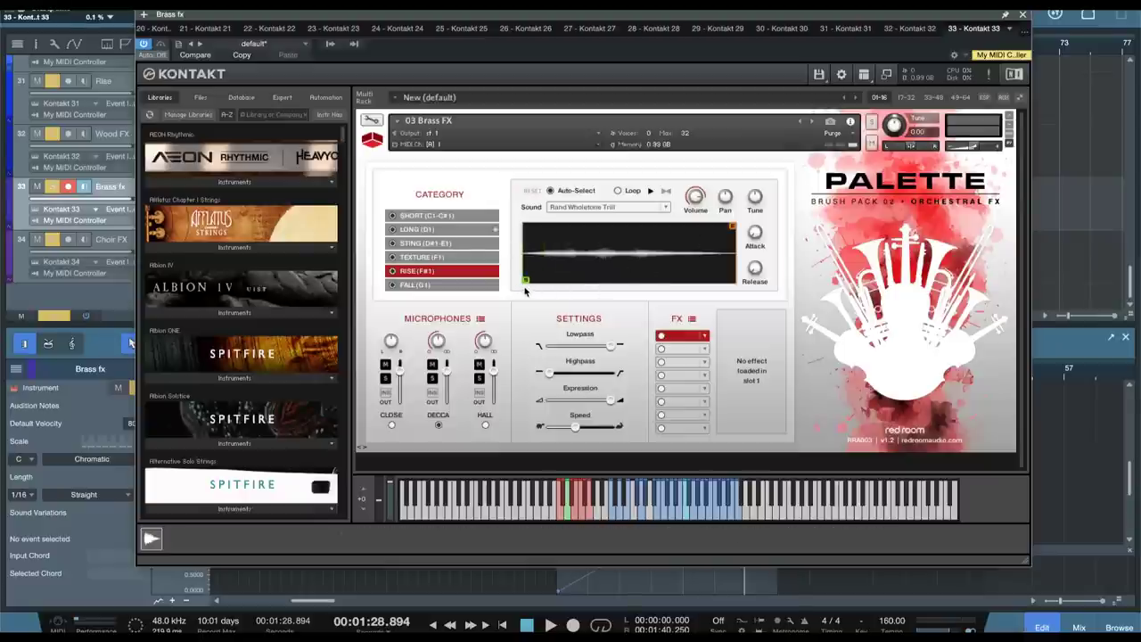
click(581, 515)
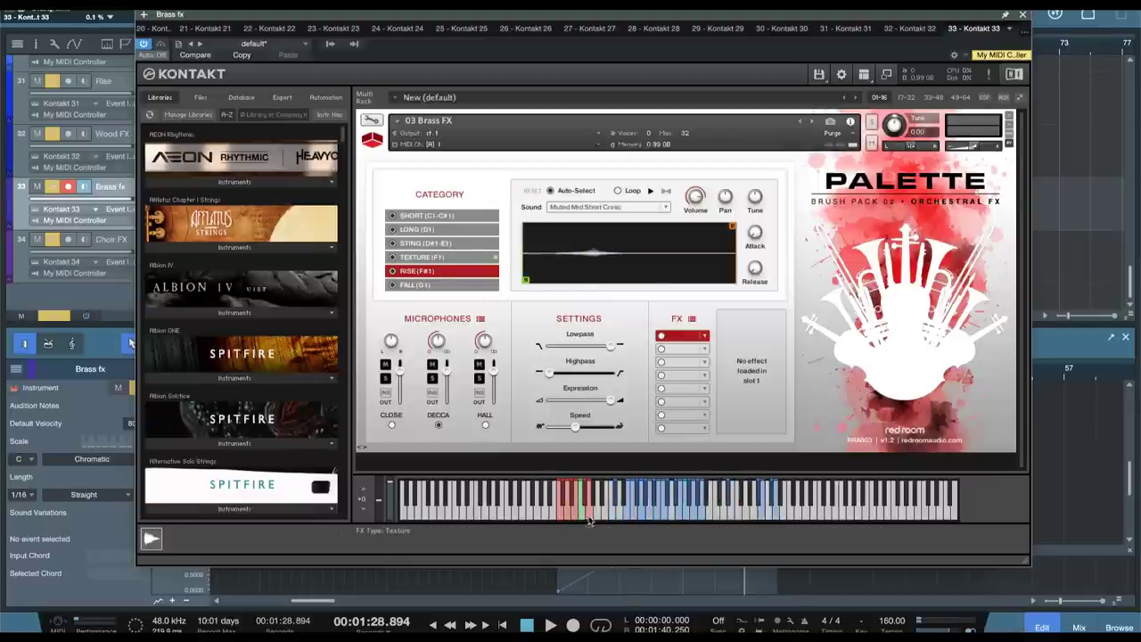
click(651, 519)
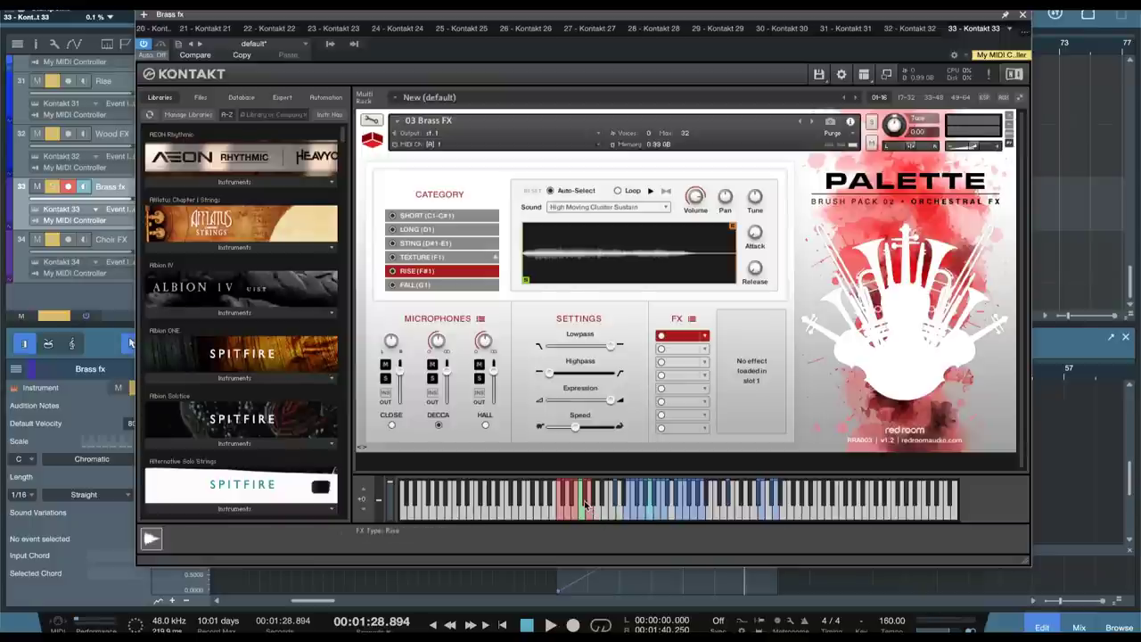
click(674, 522)
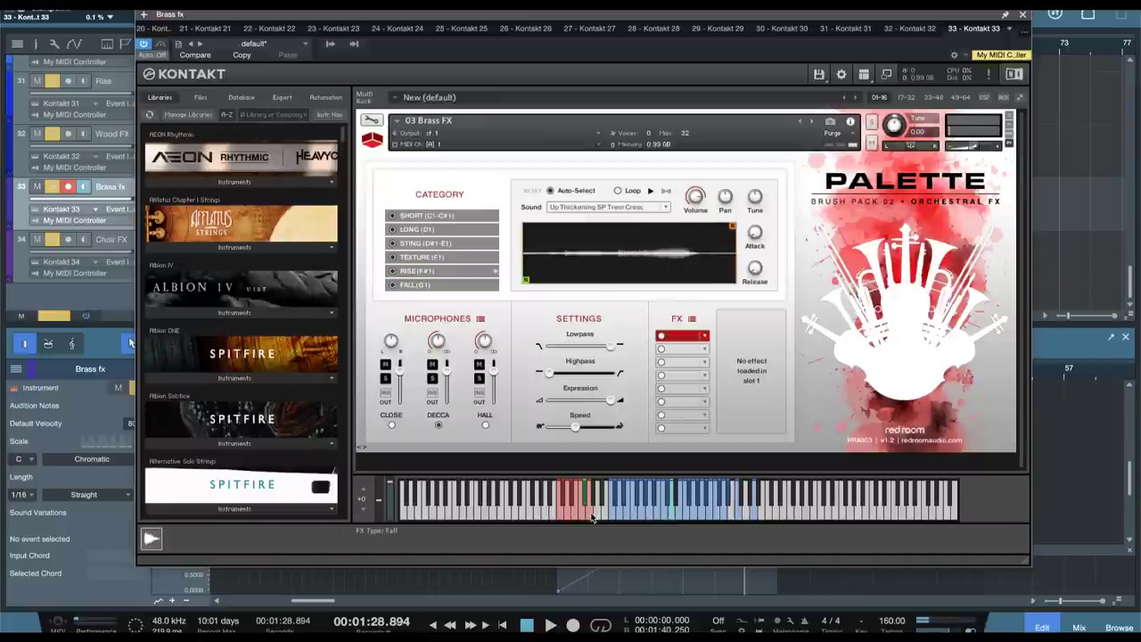
Step: Audition FALL sounds (Down Thickening Cresc, Wild Run Down Cresc, Downer 5), then start a library search
click(592, 517)
click(675, 518)
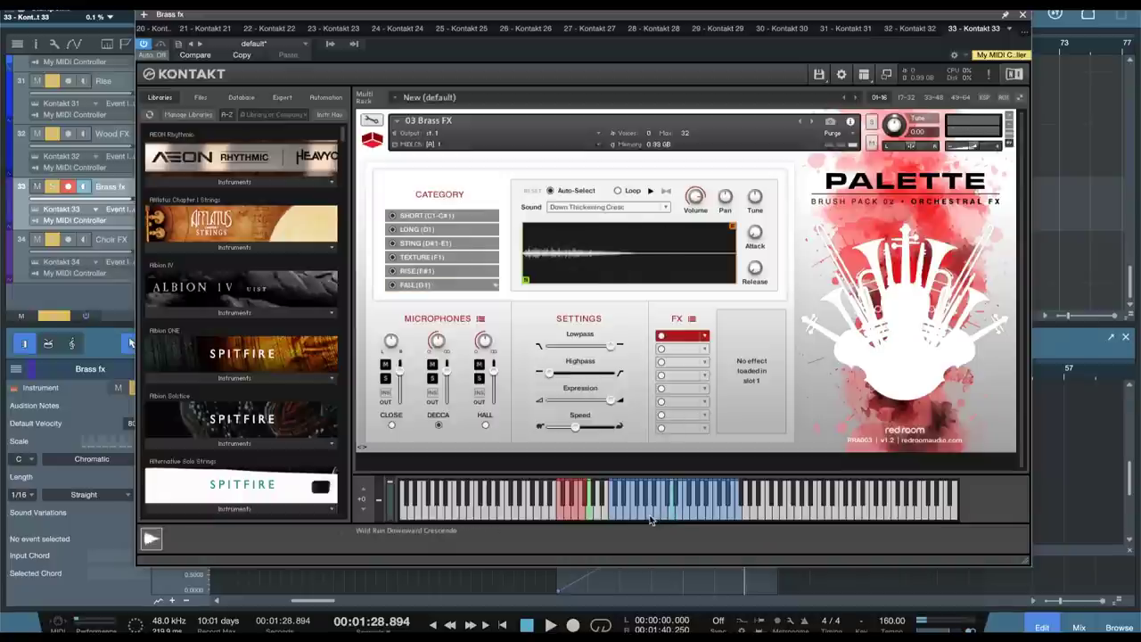
click(651, 520)
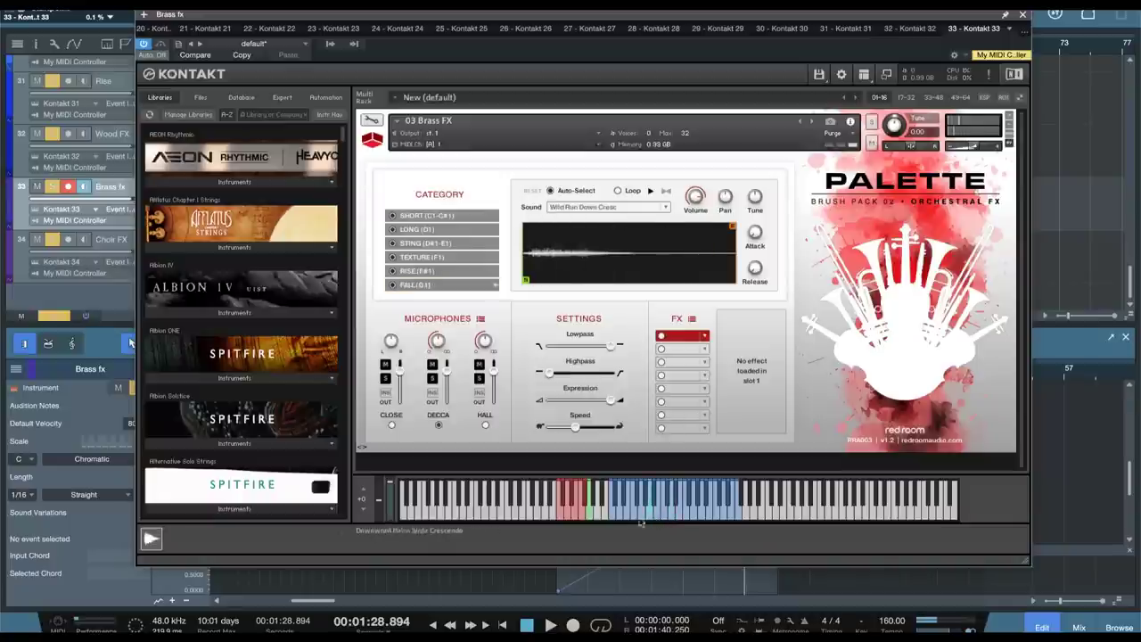
click(629, 520)
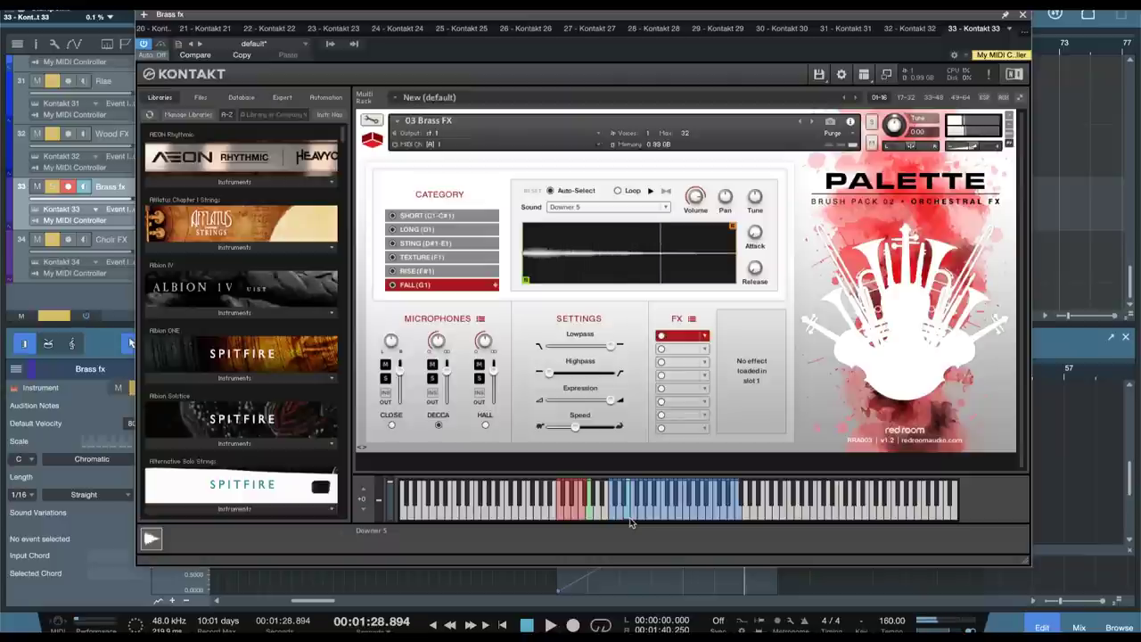
click(630, 517)
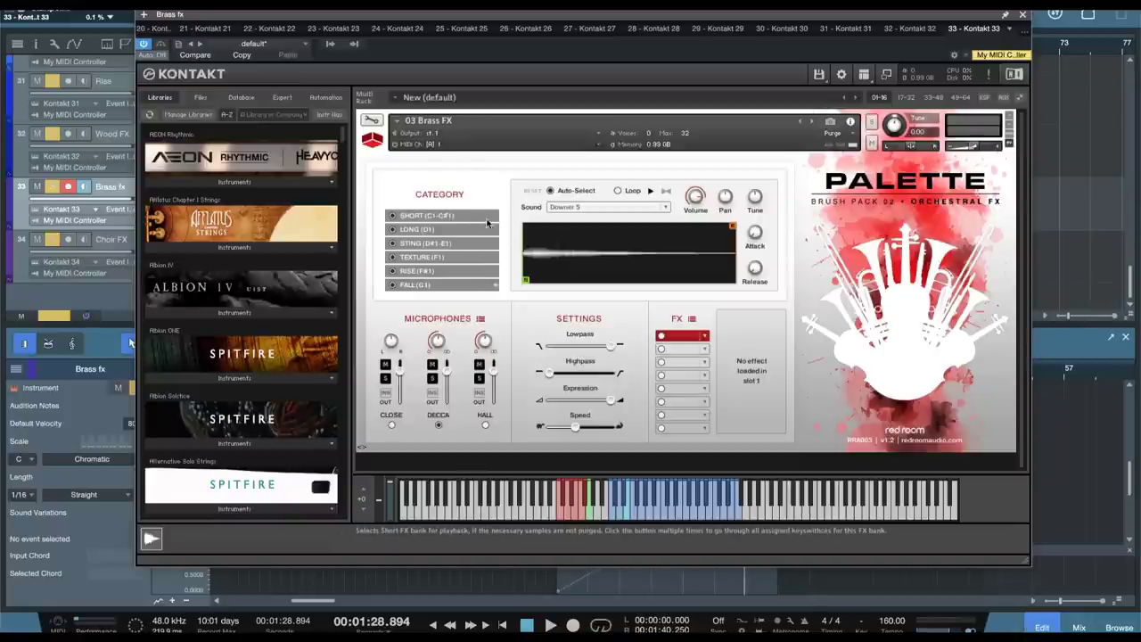
click(282, 117)
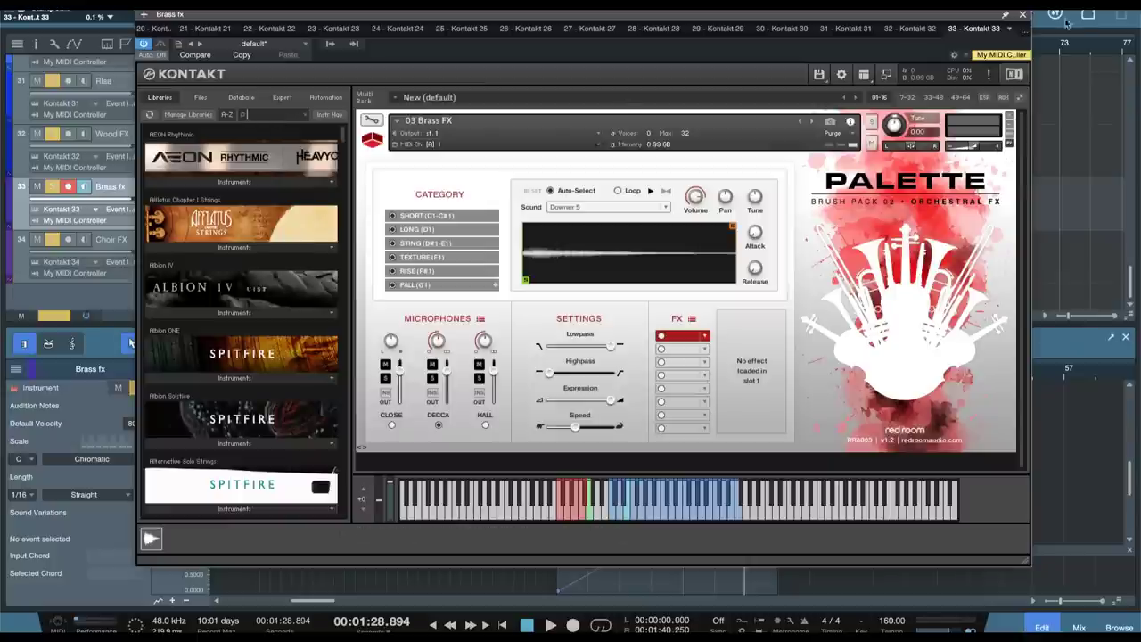
Step: Close the Brass FX instrument window and select the Strings track
click(1023, 15)
scroll(547, 202, up, 4)
scroll(547, 201, up, 7)
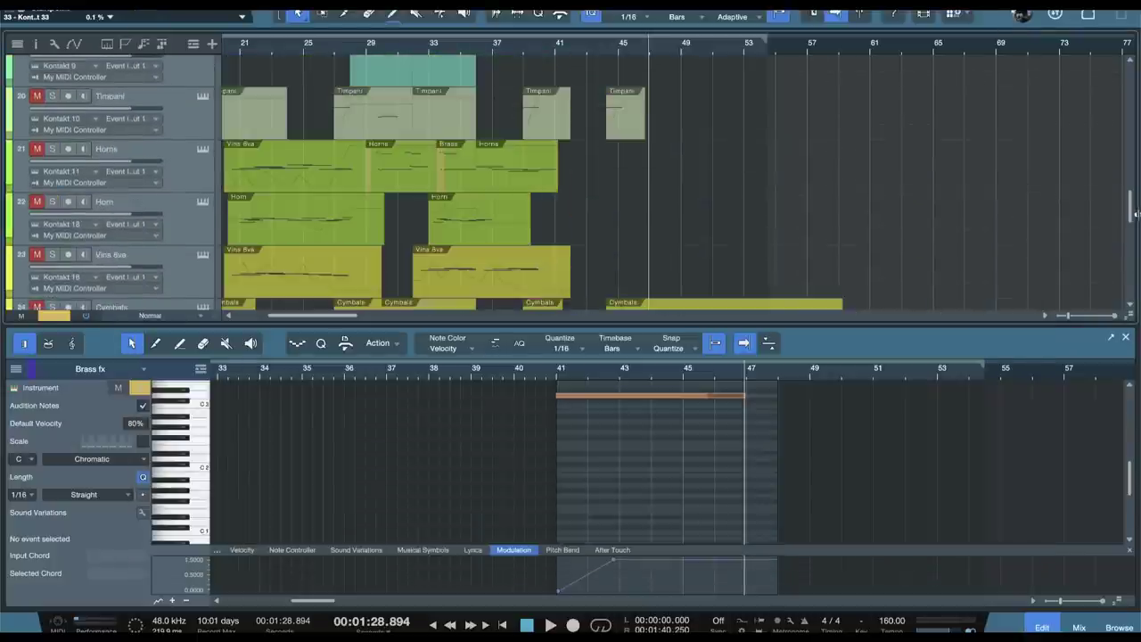
drag(1134, 214, 1133, 78)
click(206, 80)
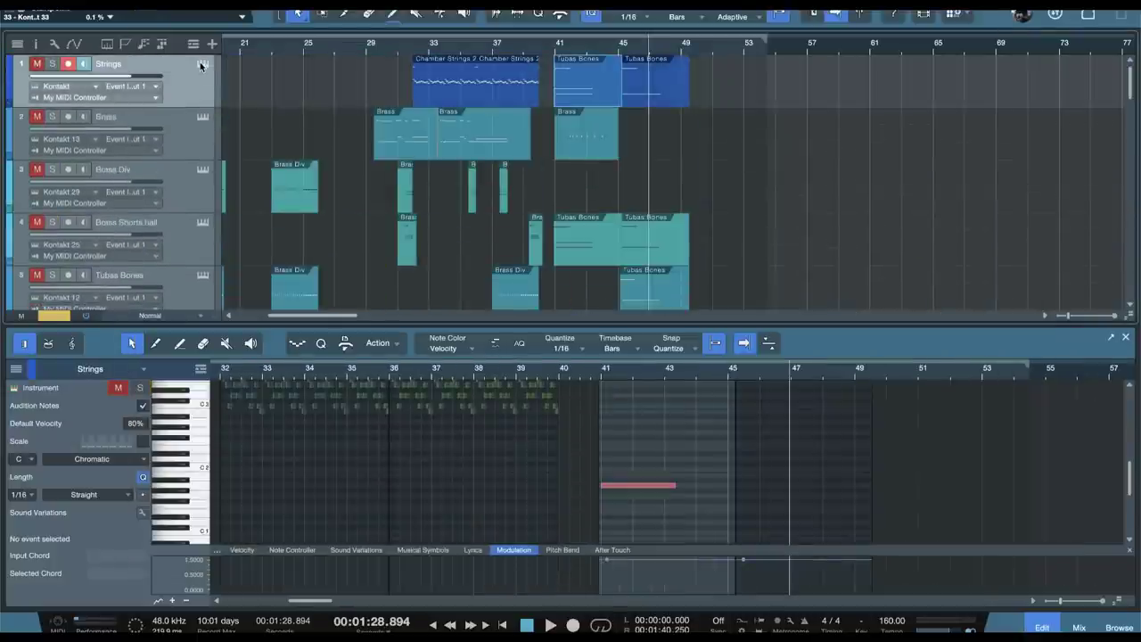
Step: Search the Strings Kontakt for 'palet', browse into Symphonic Sketchpad, then close Kontakt
click(200, 62)
click(279, 116)
text(palett)
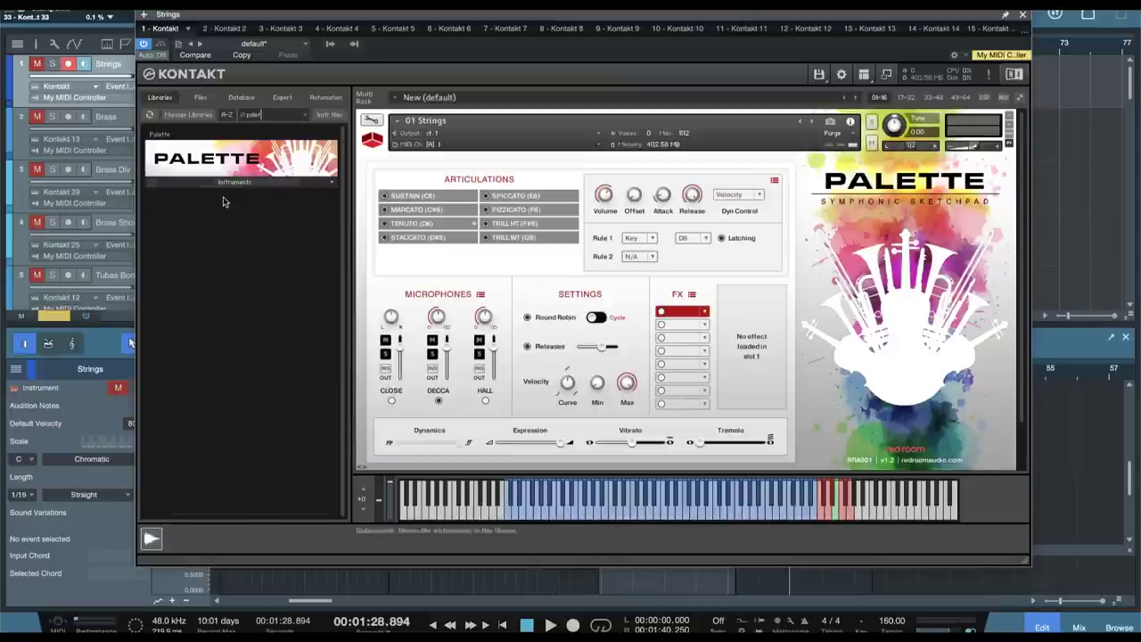
click(239, 182)
double_click(200, 200)
double_click(212, 237)
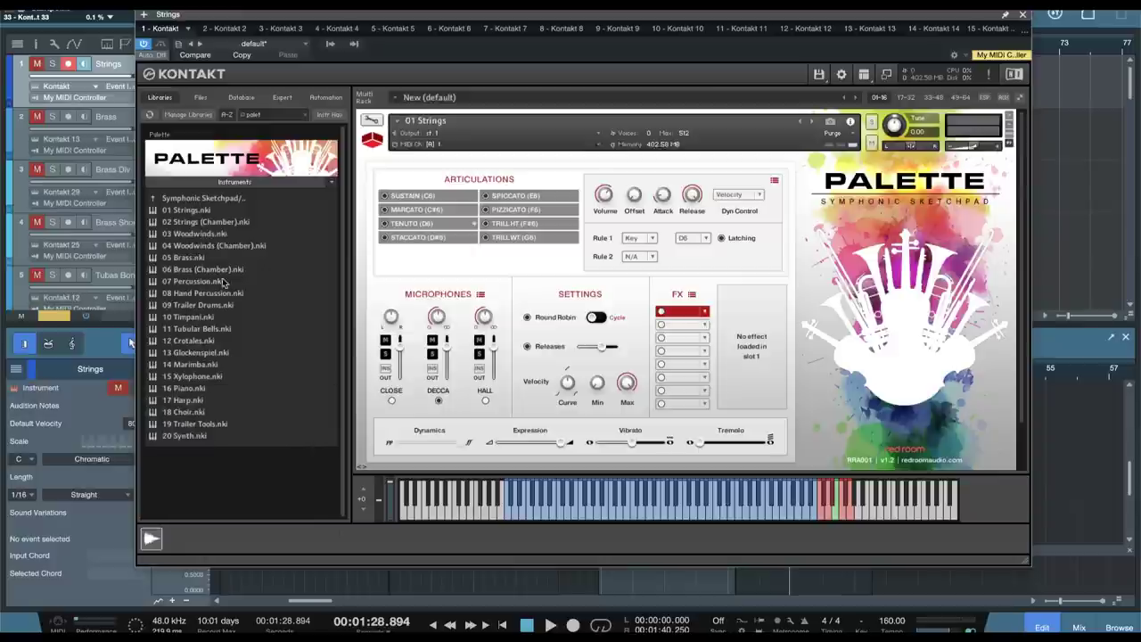
click(1024, 17)
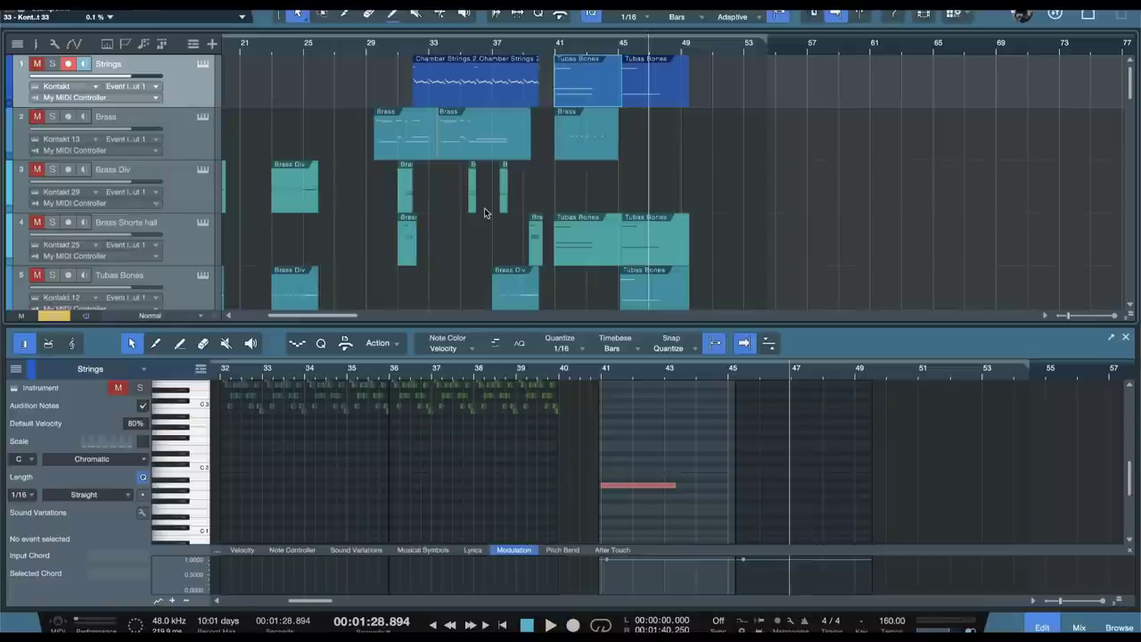
Step: Move the playhead to bar 37 in the arrangement
drag(311, 318, 272, 318)
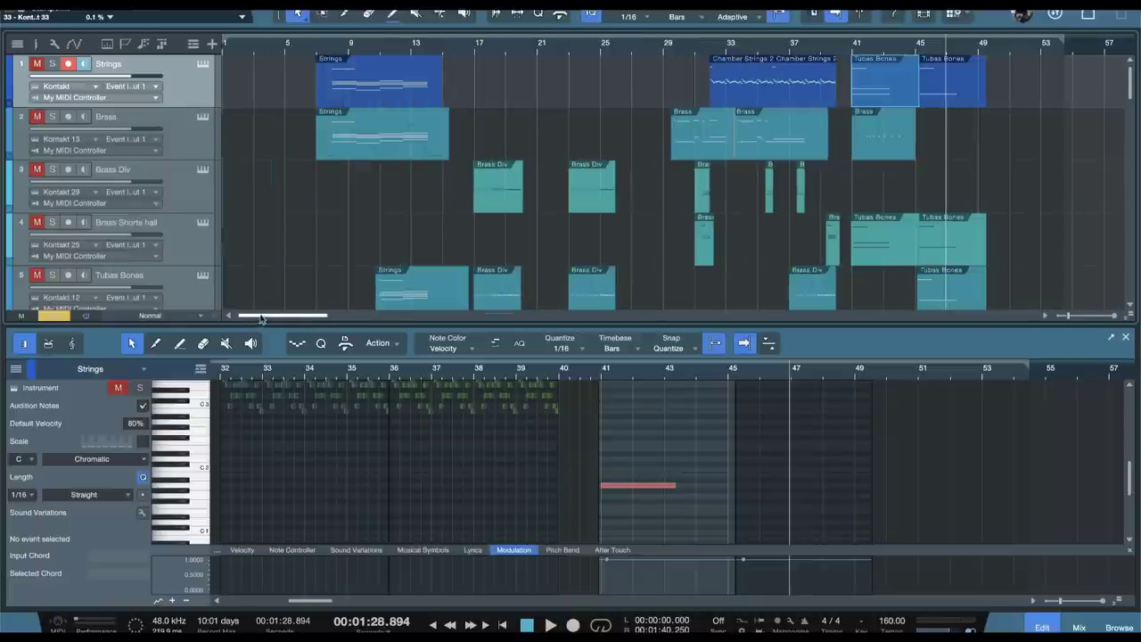
scroll(356, 219, down, 3)
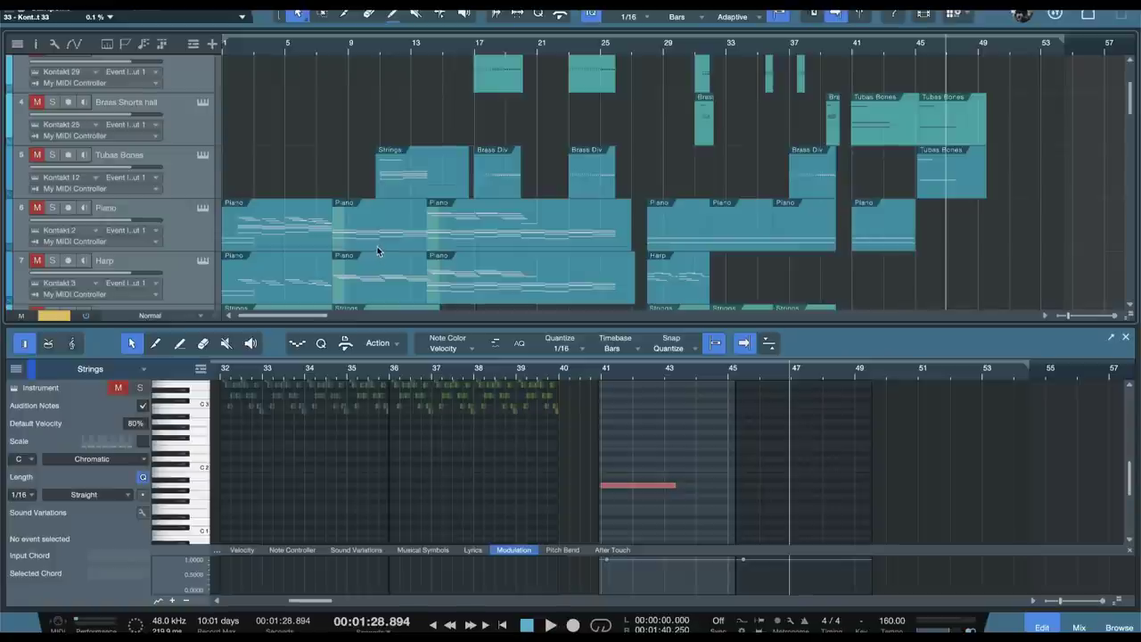
scroll(380, 247, up, 3)
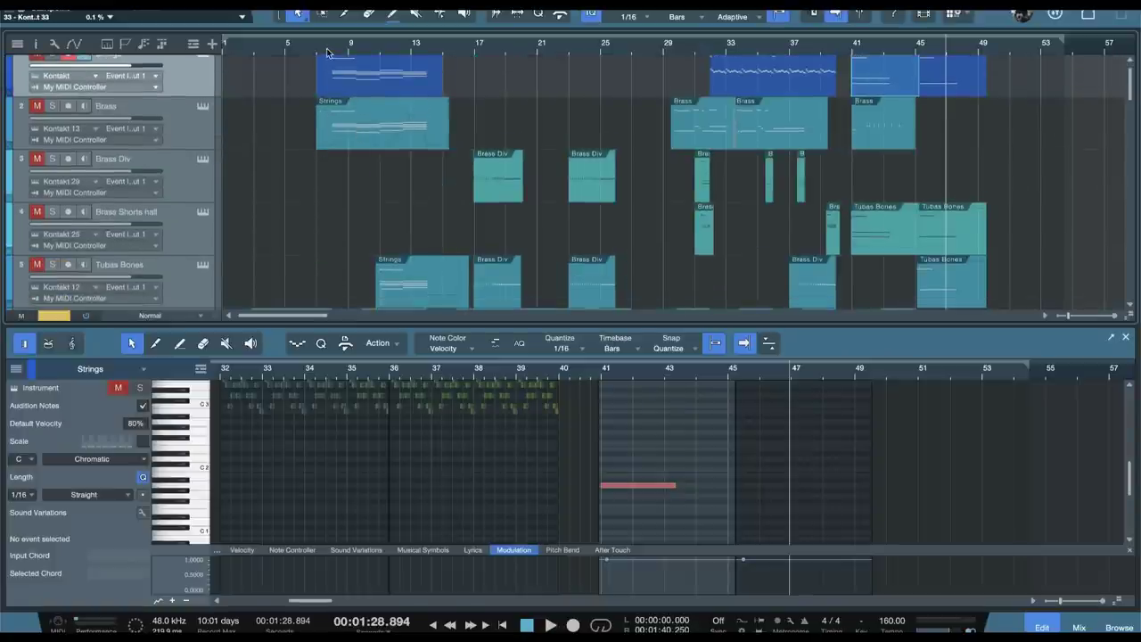
scroll(408, 183, down, 18)
scroll(407, 183, down, 4)
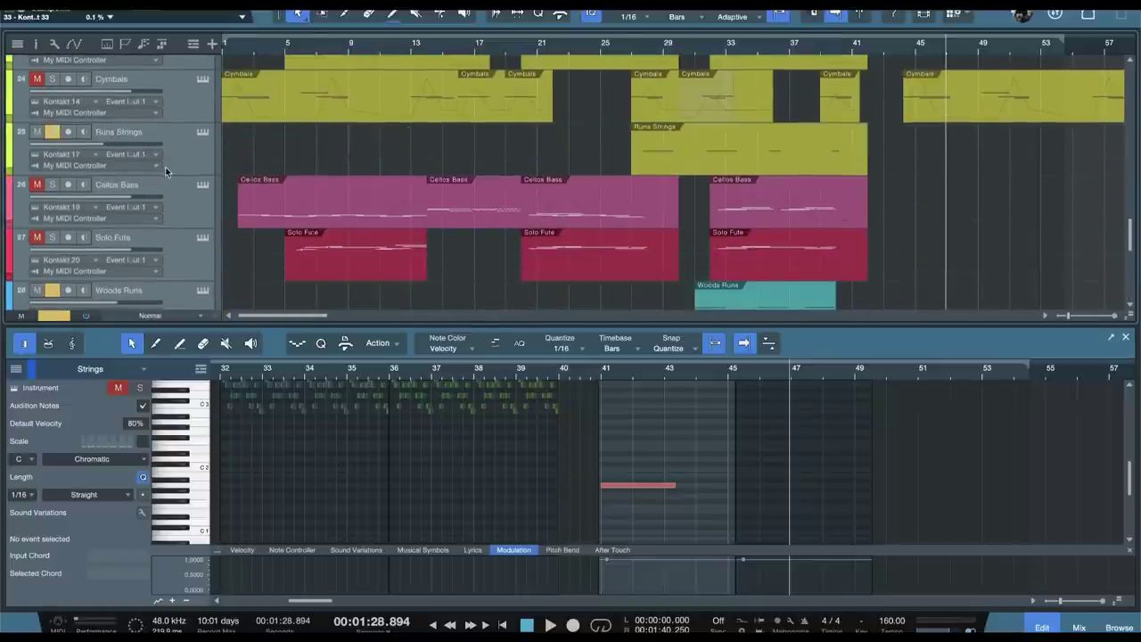
scroll(249, 169, down, 7)
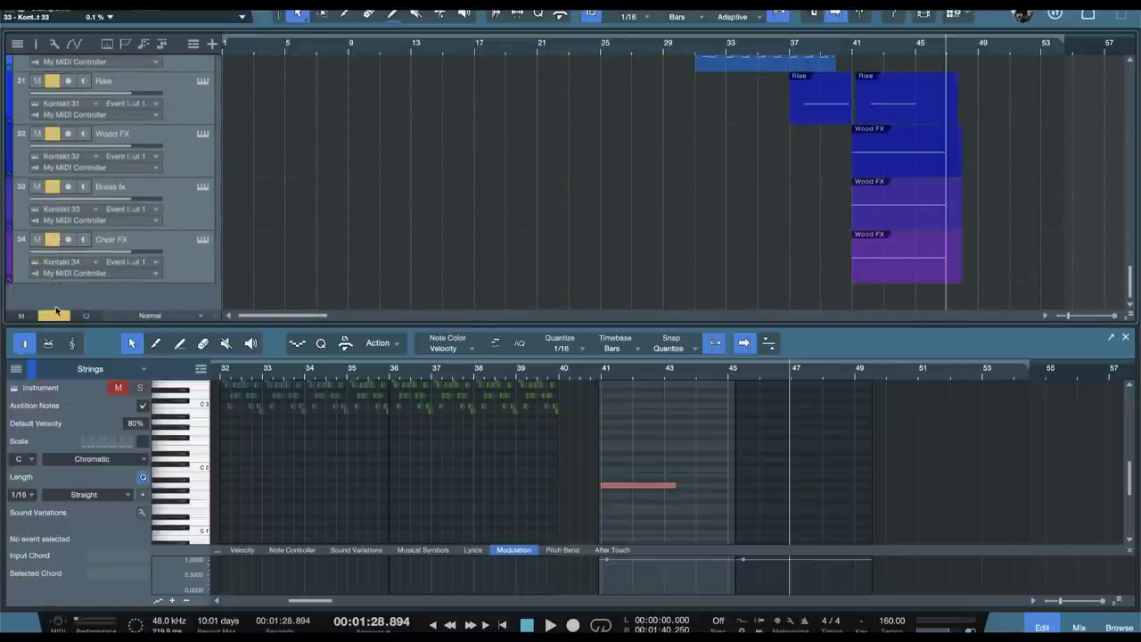
click(795, 46)
Step: Play from bar 37 through the Rise and Wood FX parts, stopping near bar 41
scroll(996, 134, up, 3)
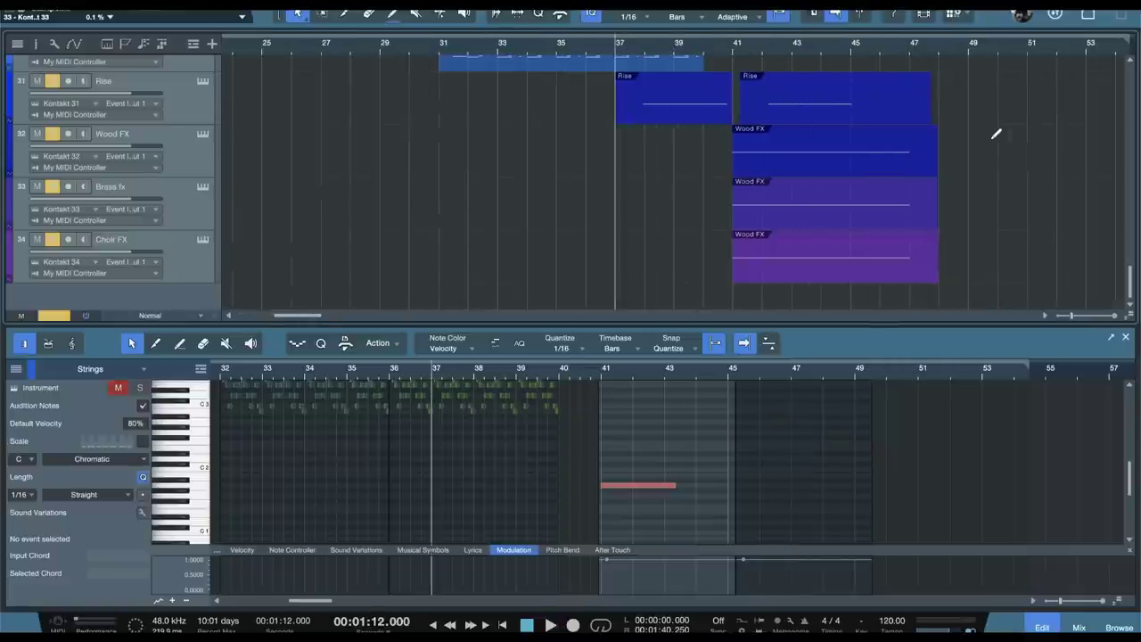
scroll(891, 147, up, 2)
scroll(842, 161, down, 1)
key(space)
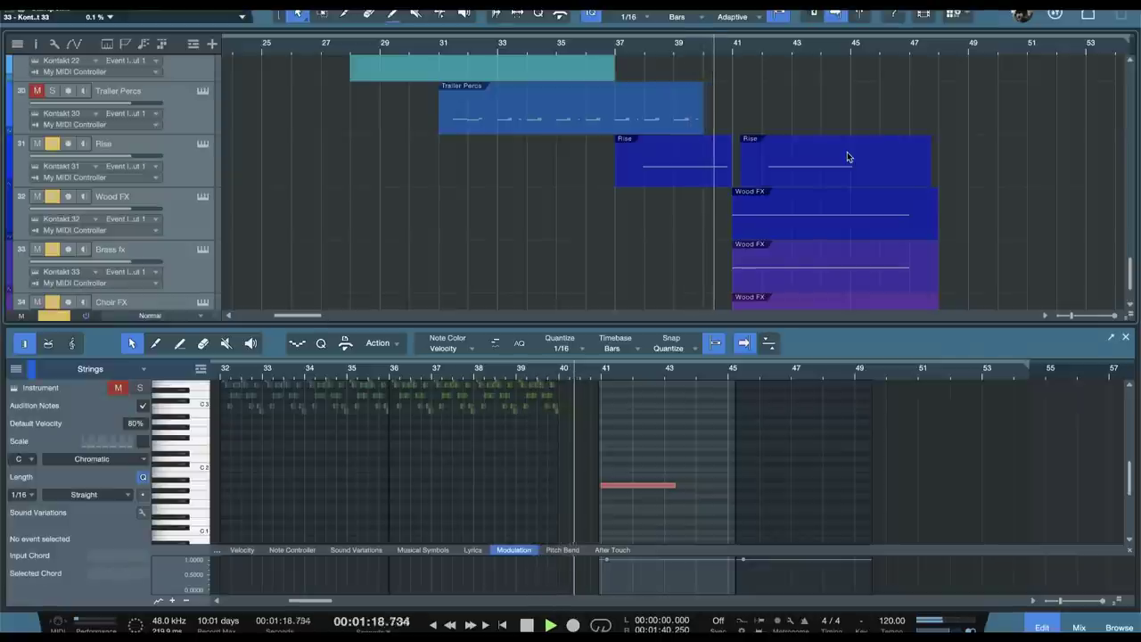
key(space)
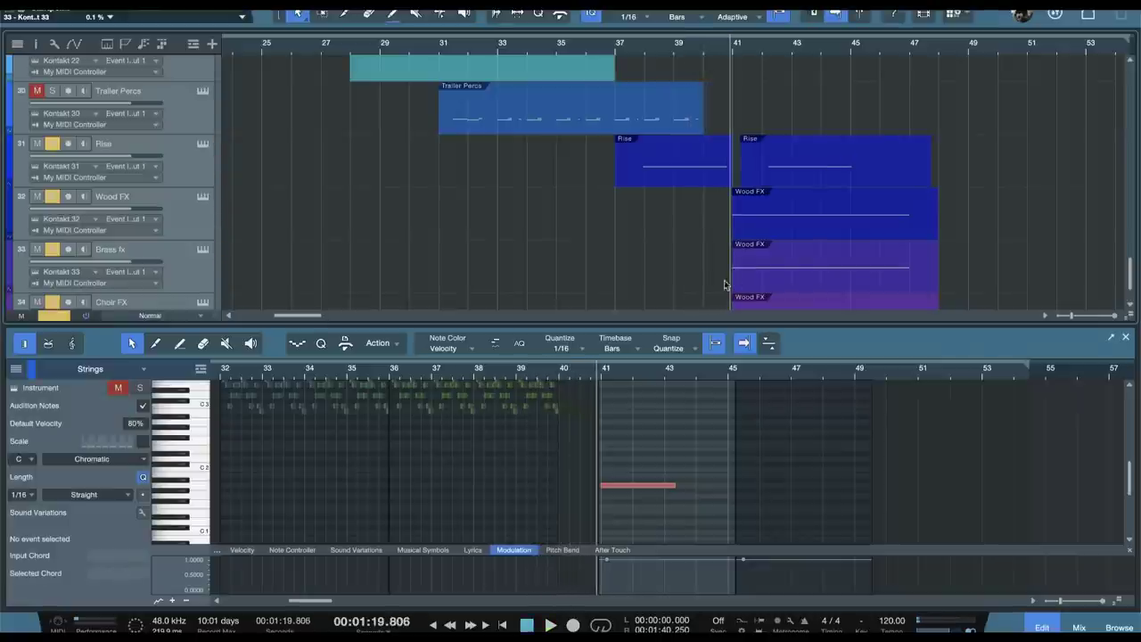
Step: Select the Rise part at bars 37–41 and clear all soloed tracks
click(687, 165)
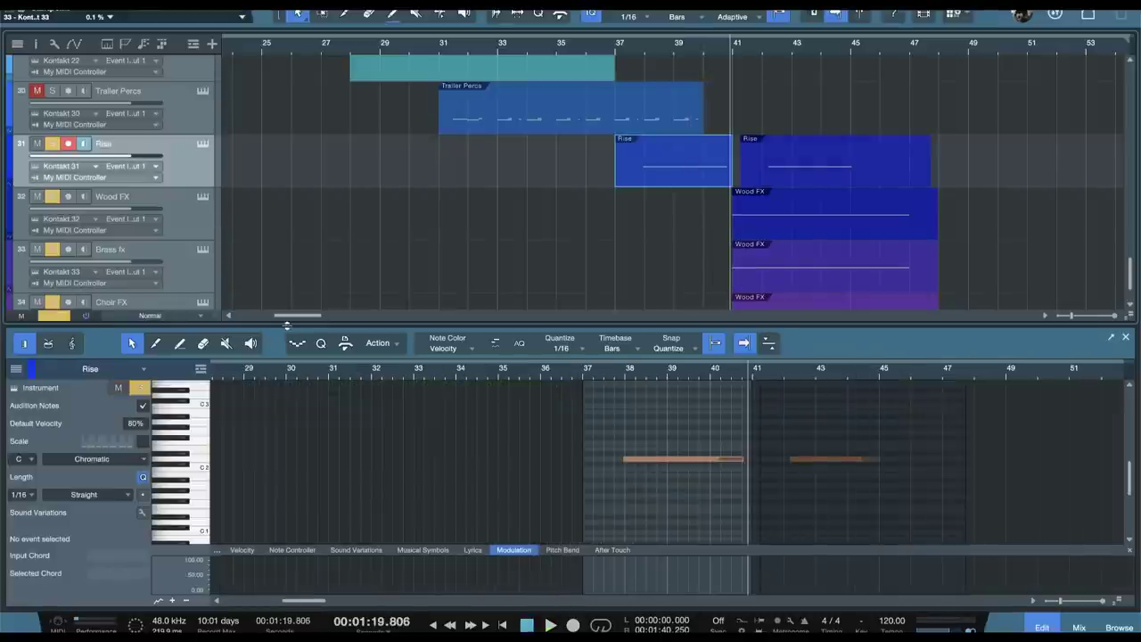
scroll(307, 319, left, 5)
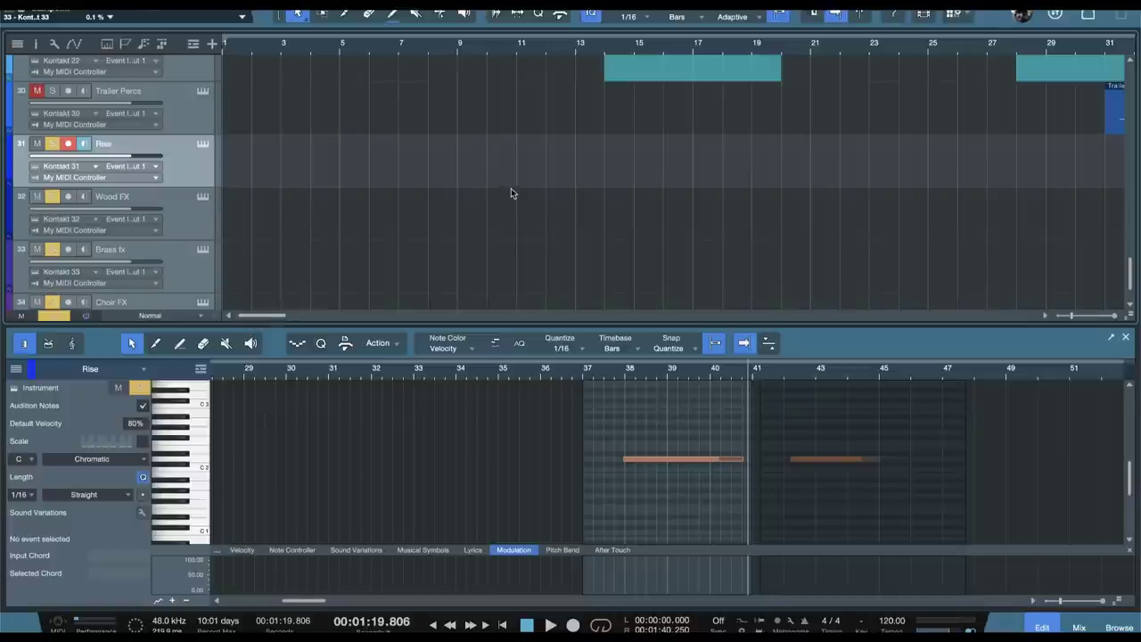
scroll(506, 190, left, 3)
scroll(516, 191, up, 3)
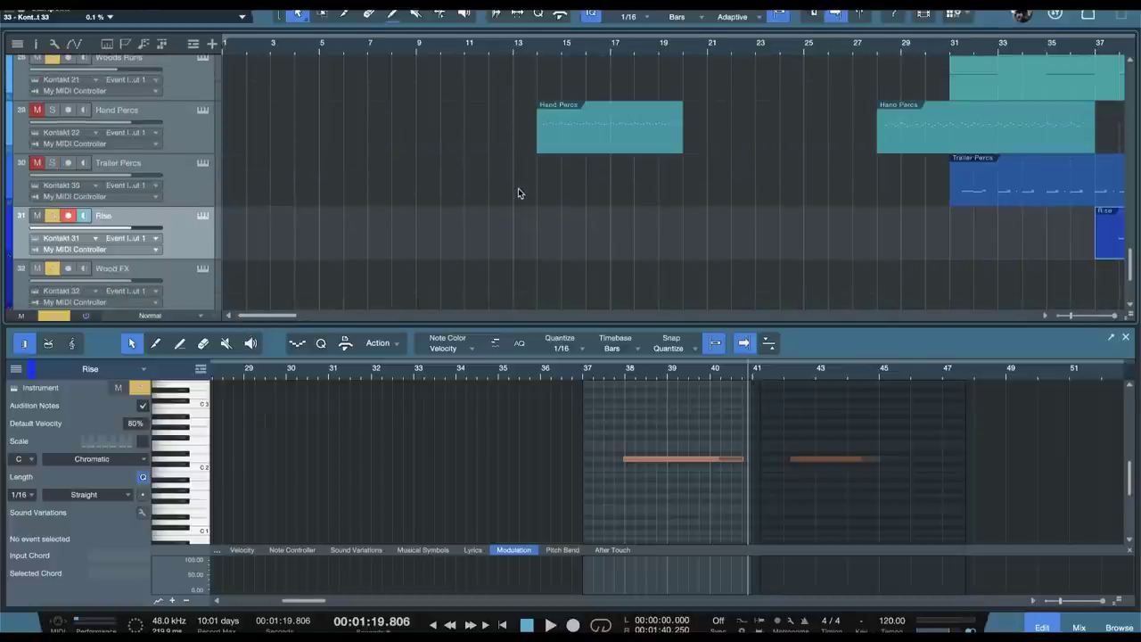
scroll(497, 197, down, 3)
scroll(458, 211, down, 4)
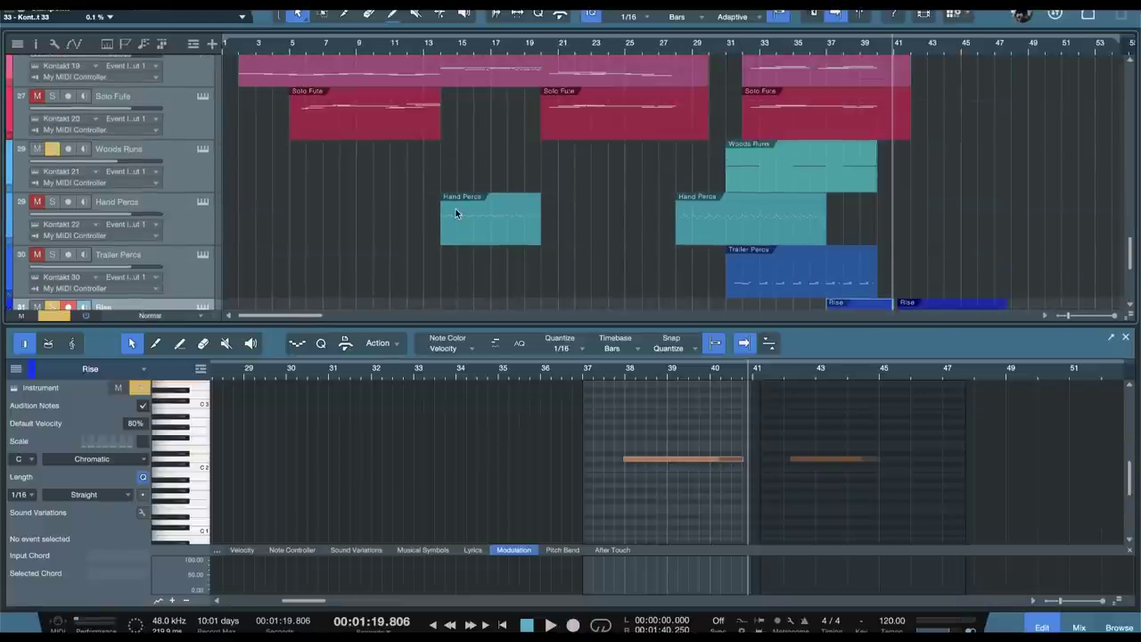
click(53, 315)
scroll(448, 279, up, 5)
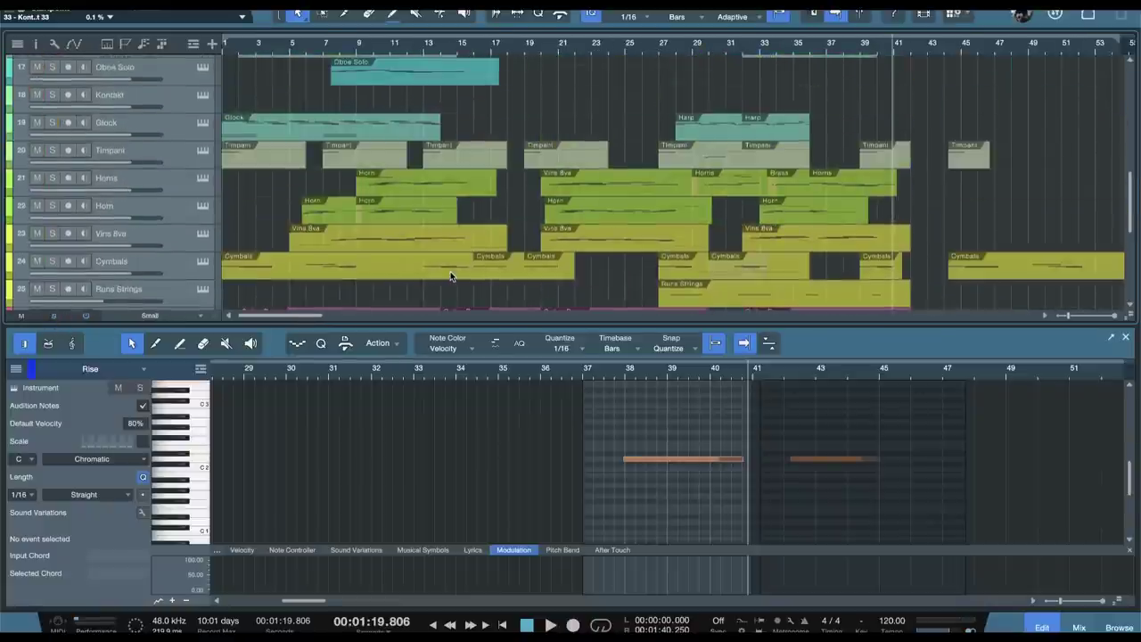
scroll(450, 270, up, 5)
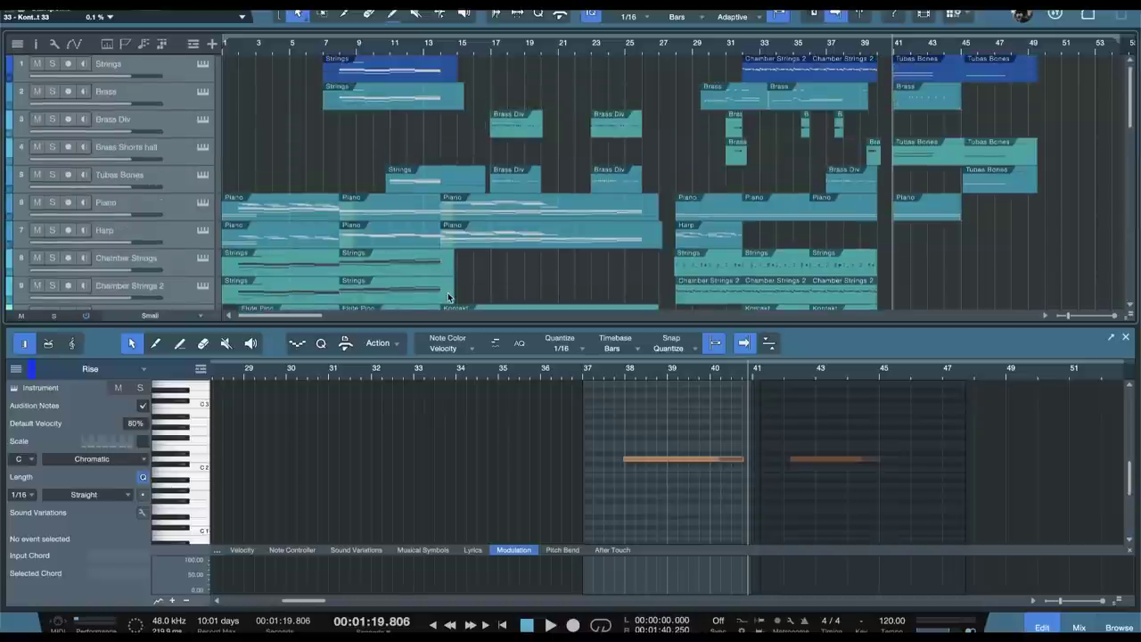
click(181, 70)
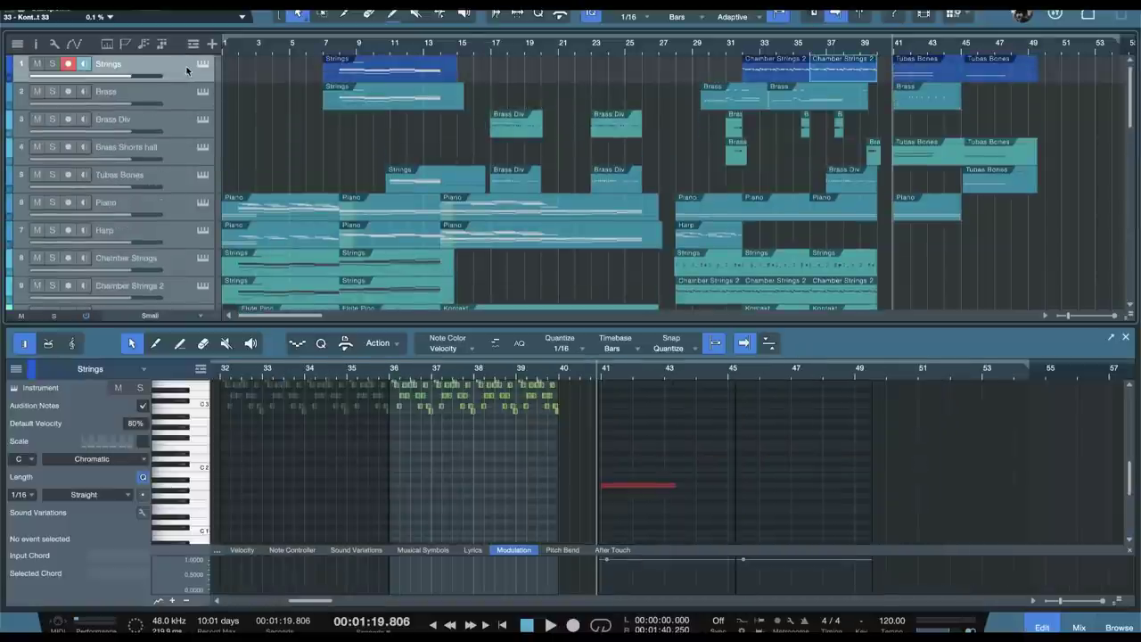
click(202, 64)
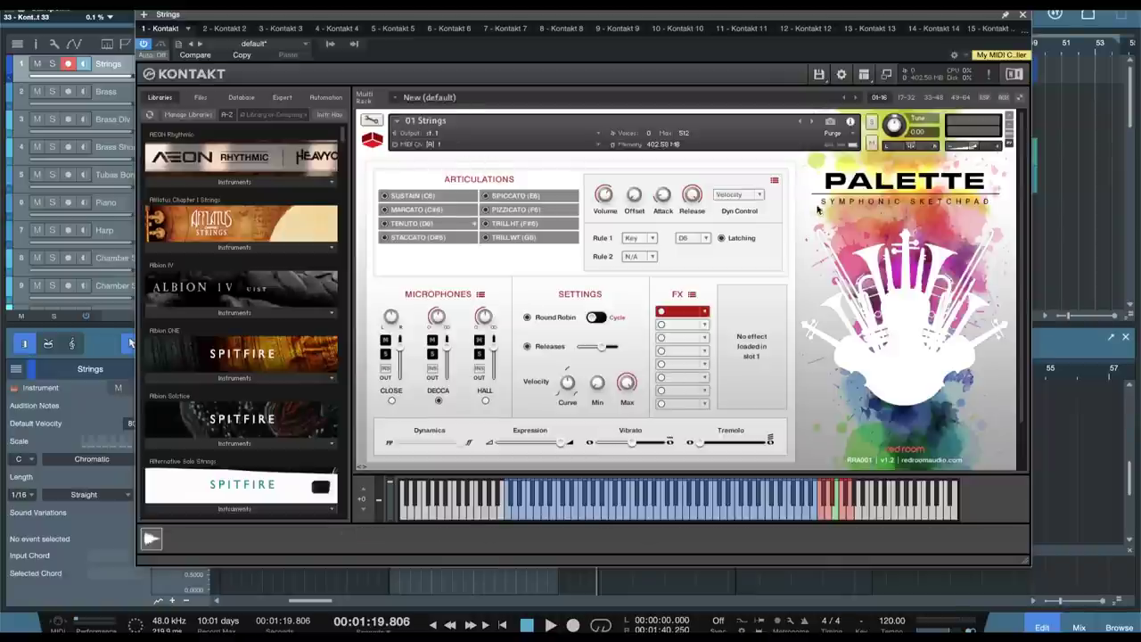
click(277, 119)
text(palet)
click(264, 183)
click(212, 202)
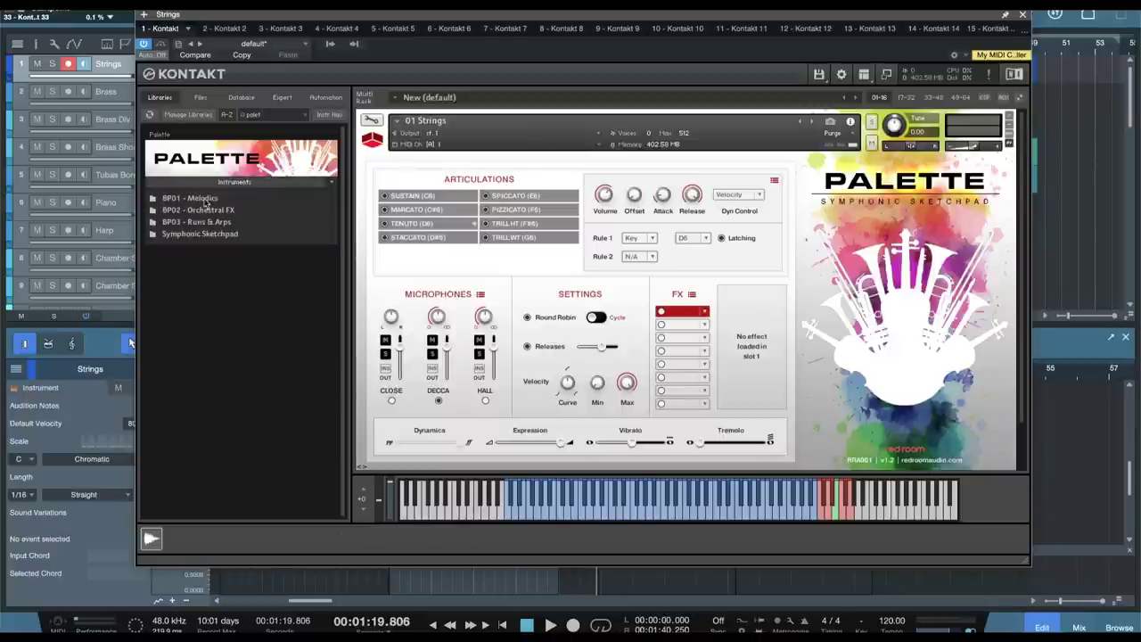
click(1022, 15)
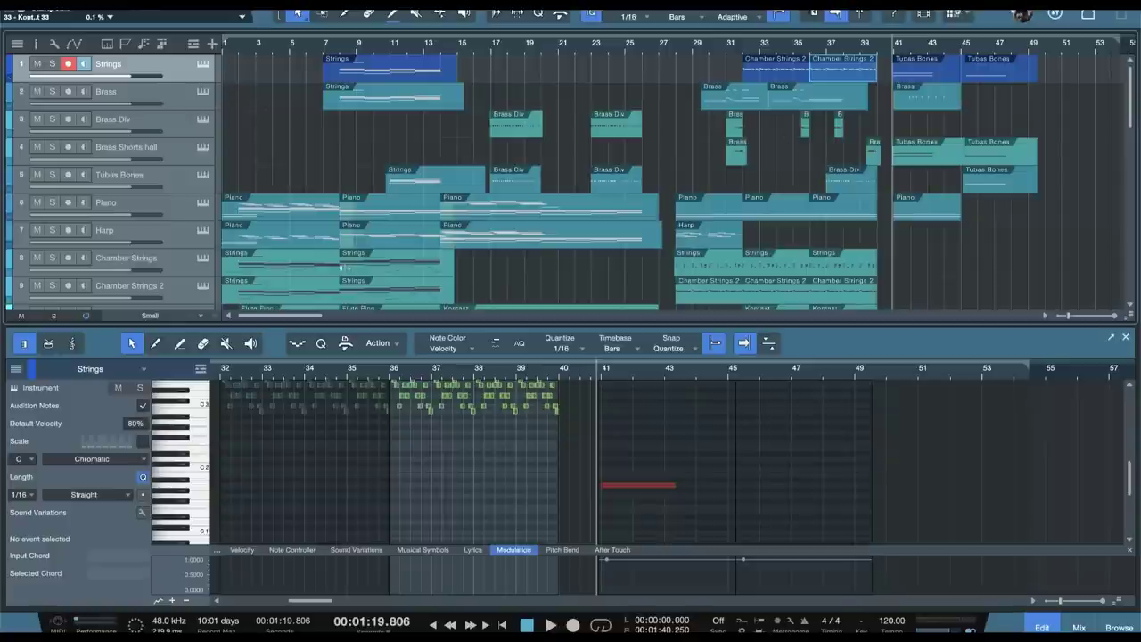